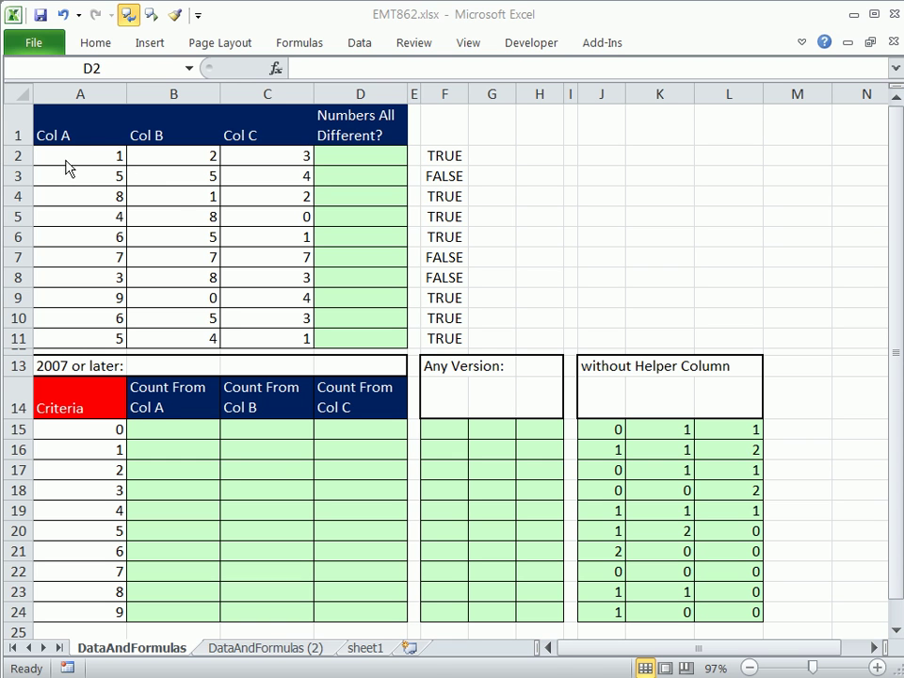
Look over the Col A, B and C numbers and the empty Count From Col A cells.
drag(71, 156, 111, 337)
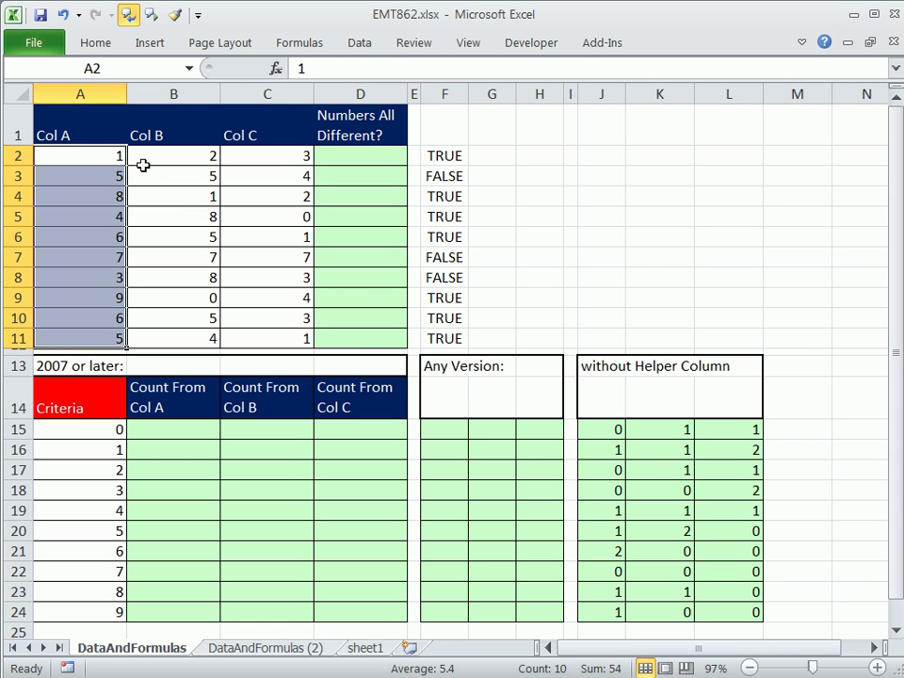
click(86, 156)
click(208, 155)
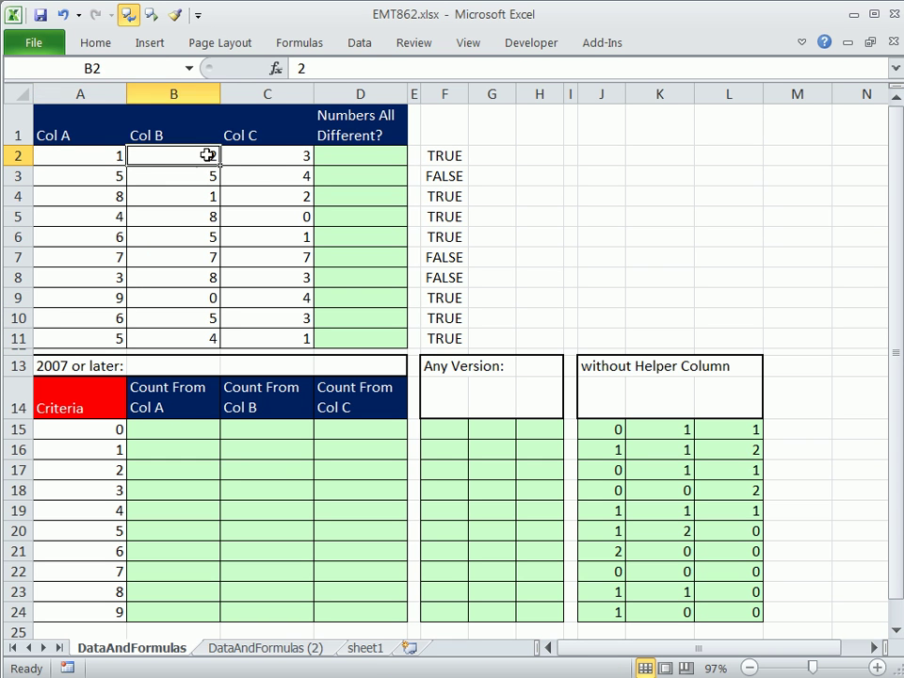
click(274, 152)
click(101, 175)
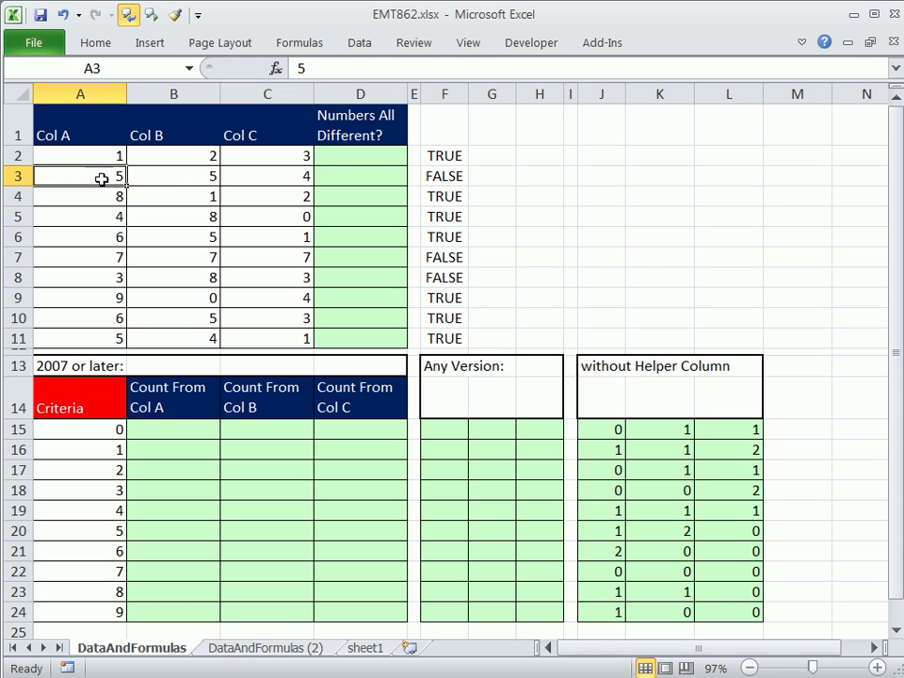
click(185, 175)
click(276, 176)
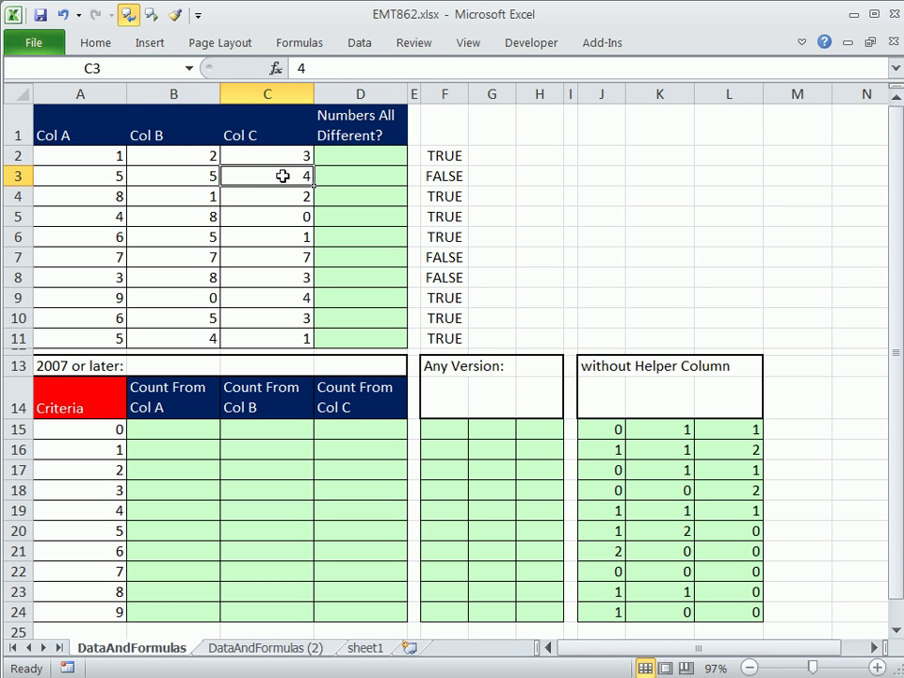
drag(169, 429, 161, 610)
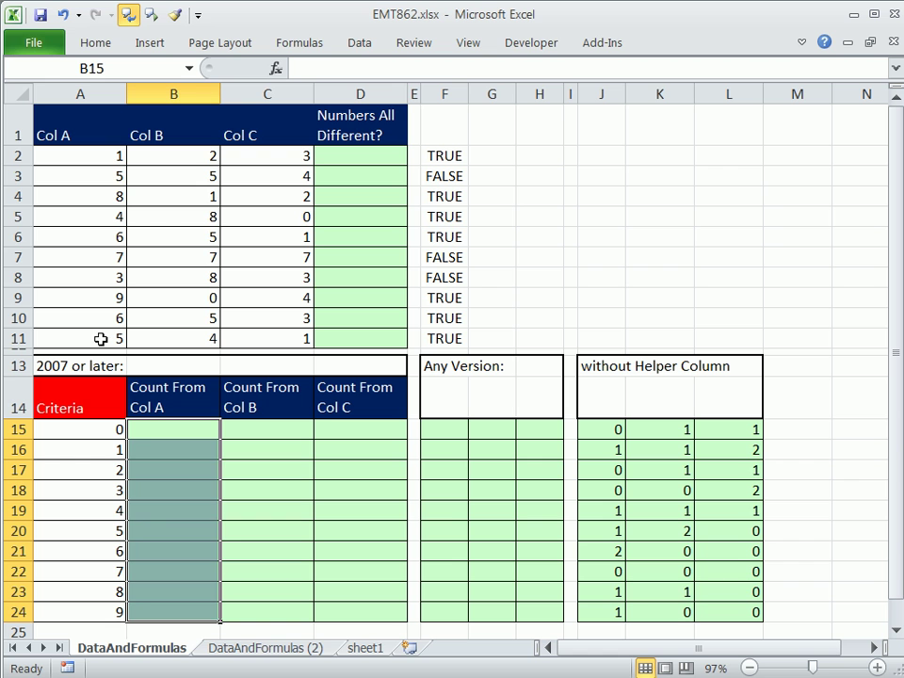
Highlight the three numbers in each row, from row 3 through row 8.
drag(83, 178, 273, 187)
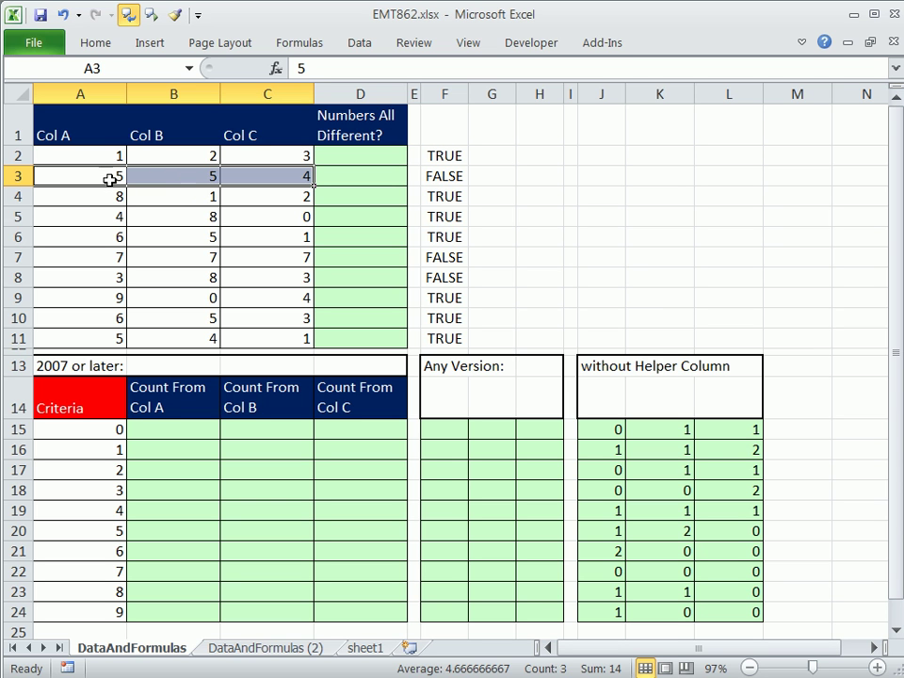
click(81, 177)
drag(81, 177, 303, 180)
drag(95, 198, 269, 199)
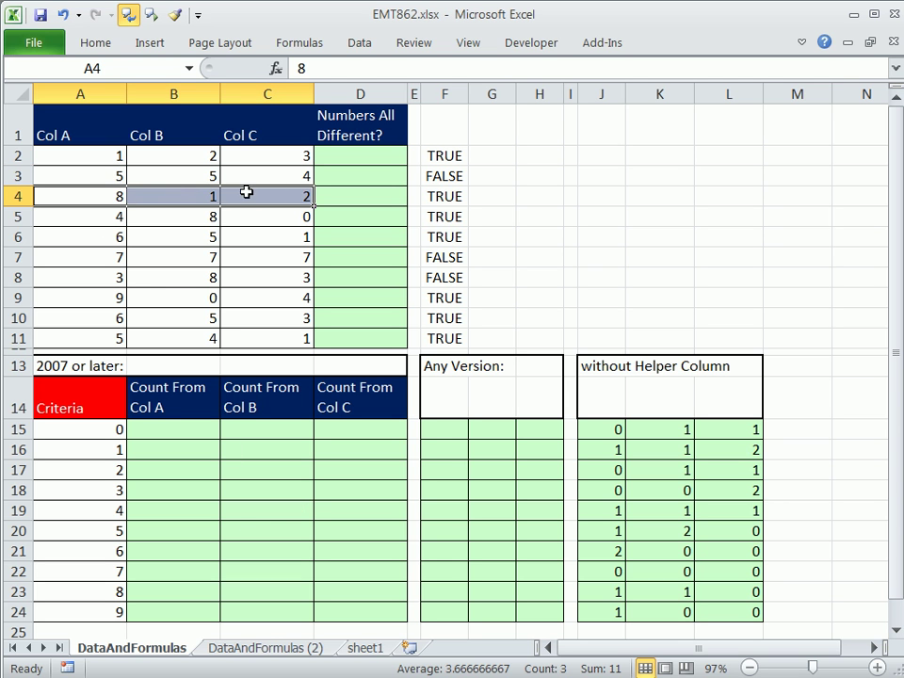
drag(94, 217, 268, 215)
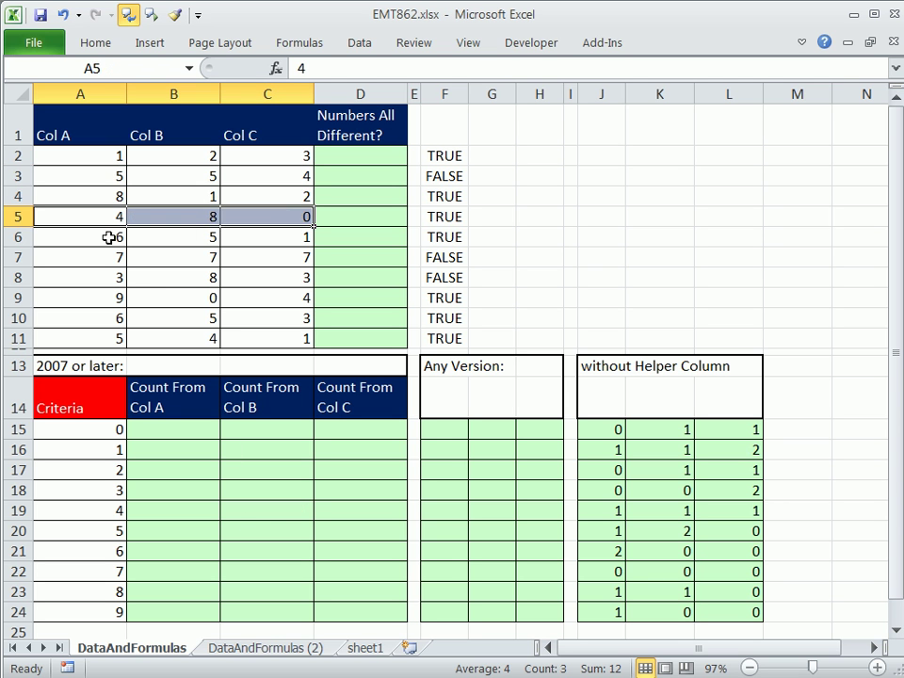
drag(114, 237, 268, 236)
drag(94, 257, 282, 257)
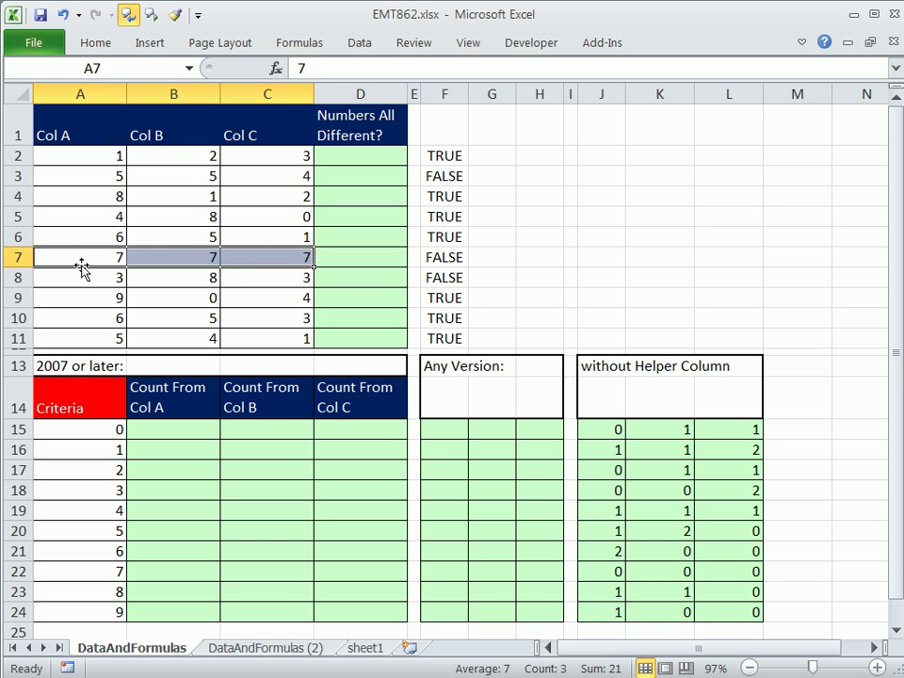
drag(101, 277, 283, 277)
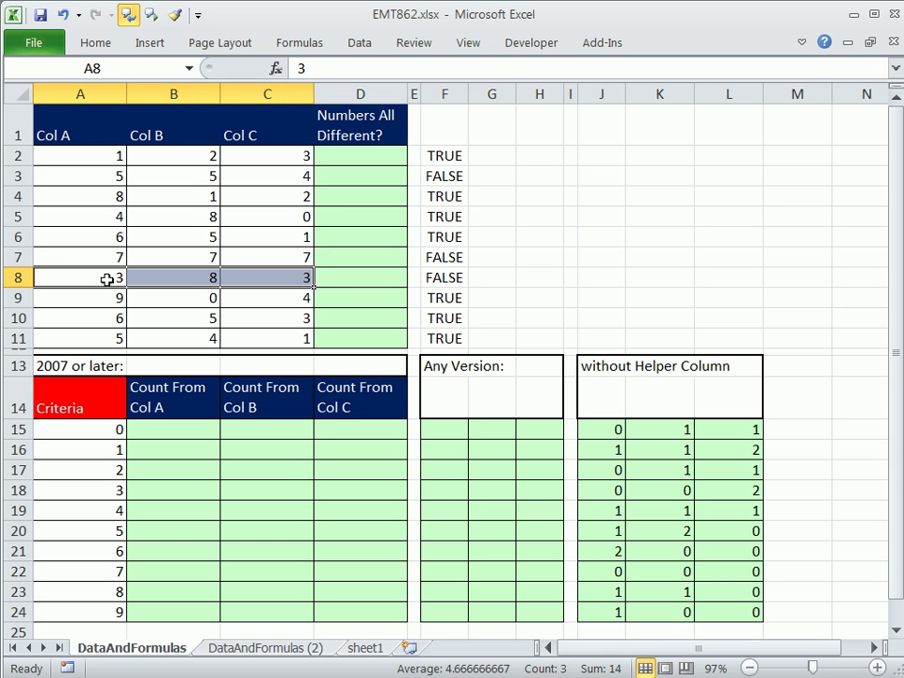
Begin an =AND( formula in cell D2.
click(324, 156)
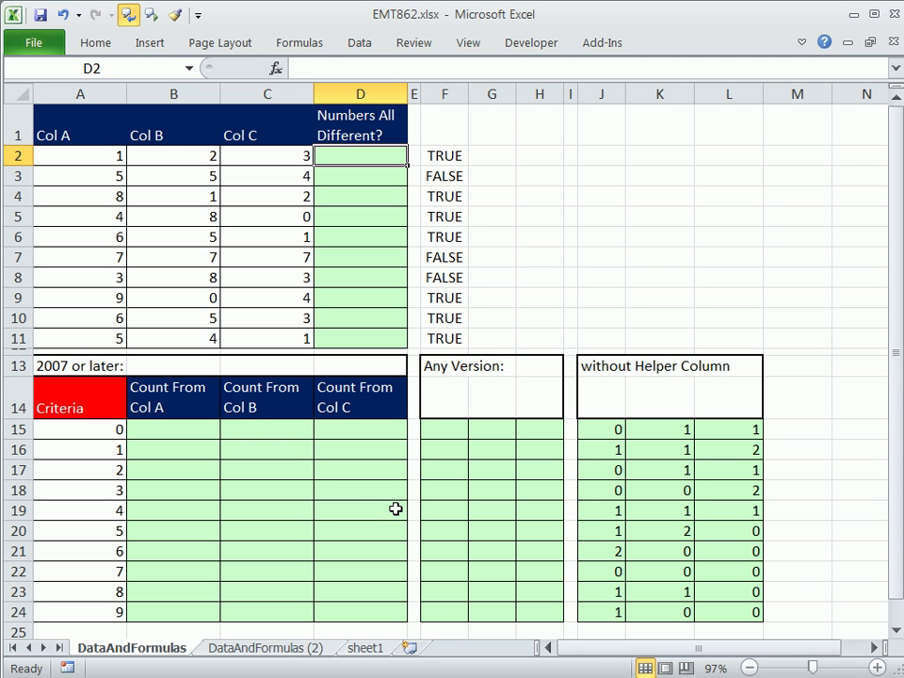
text(=and)
key(Tab)
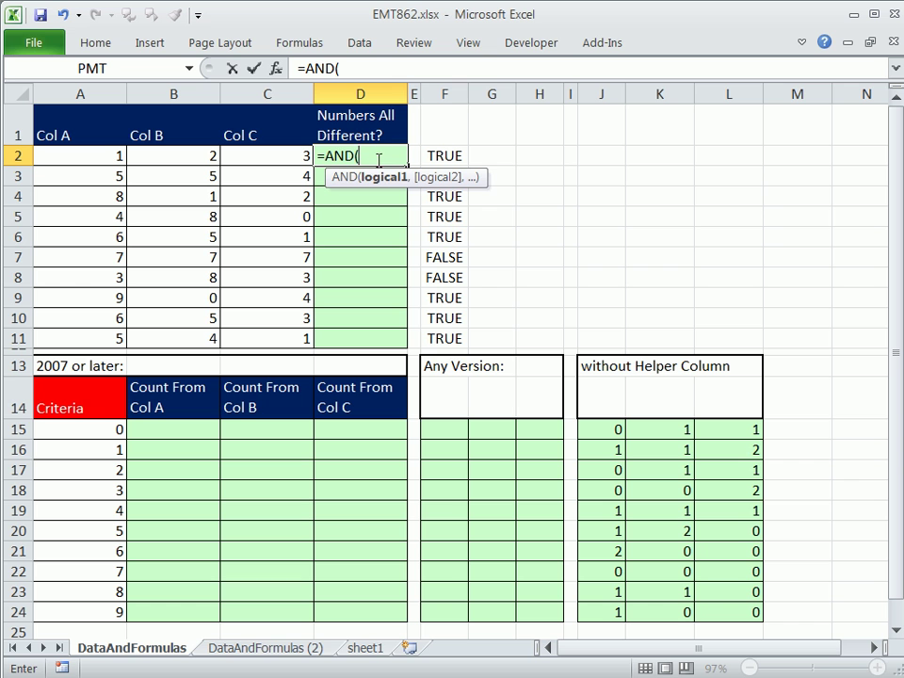
Complete and enter D2 as =AND(A2<>B2,A2<>C2,B2<>C2).
click(93, 154)
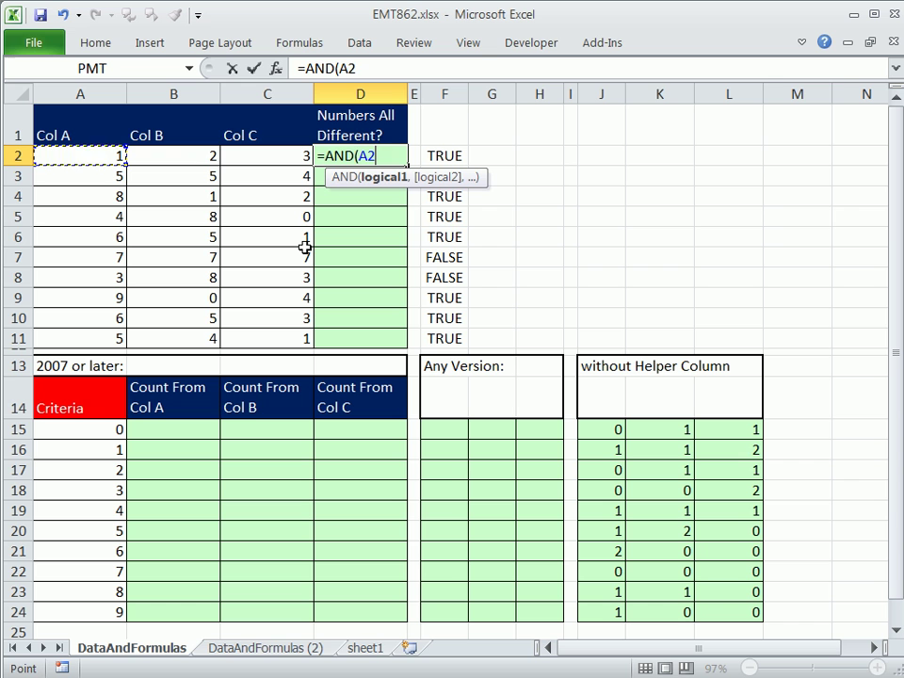
text(<>)
click(193, 155)
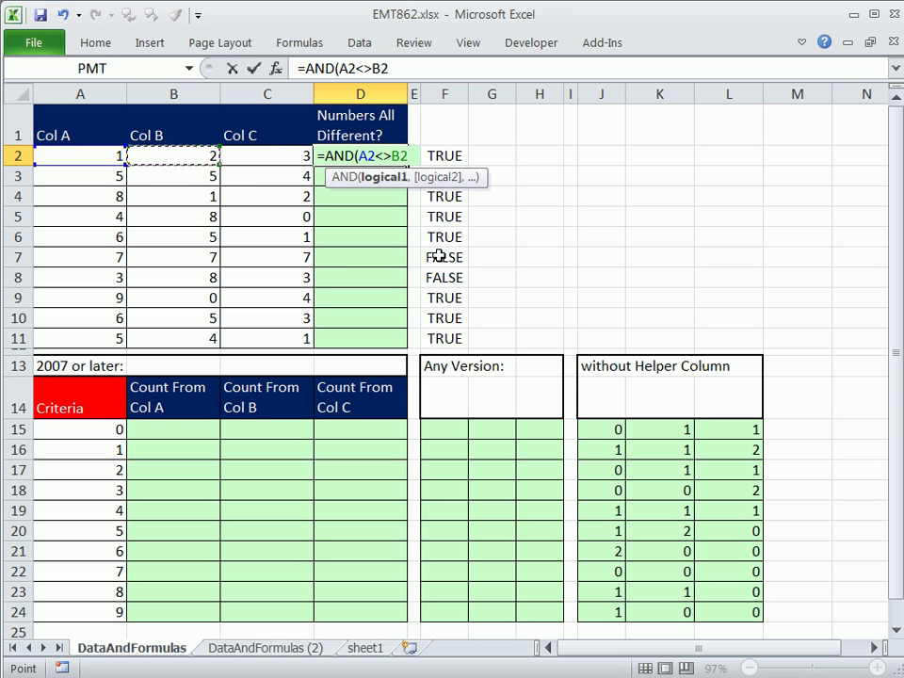
text(,)
click(88, 156)
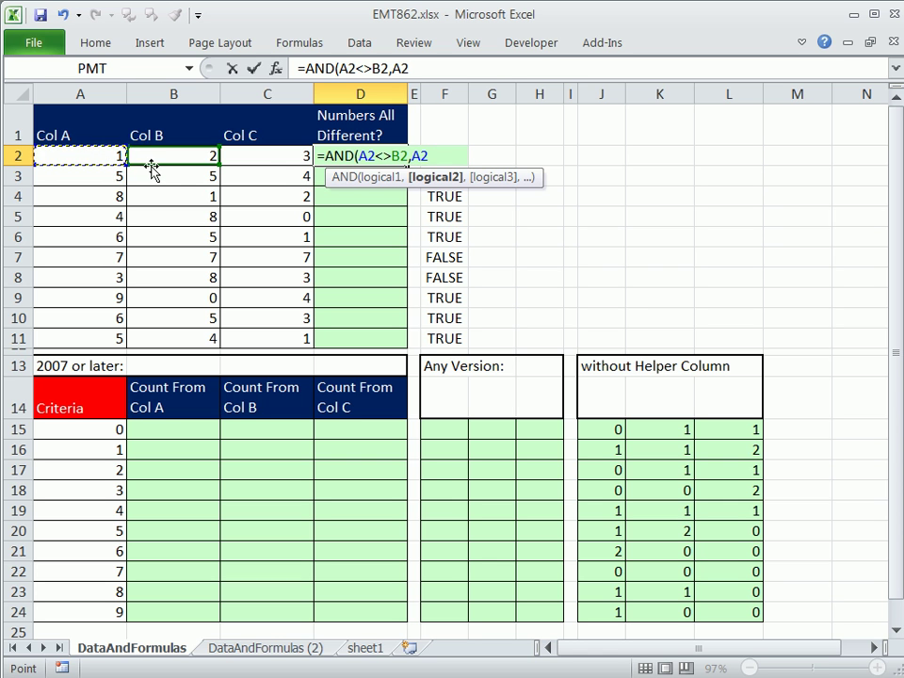
text(<>)
click(268, 154)
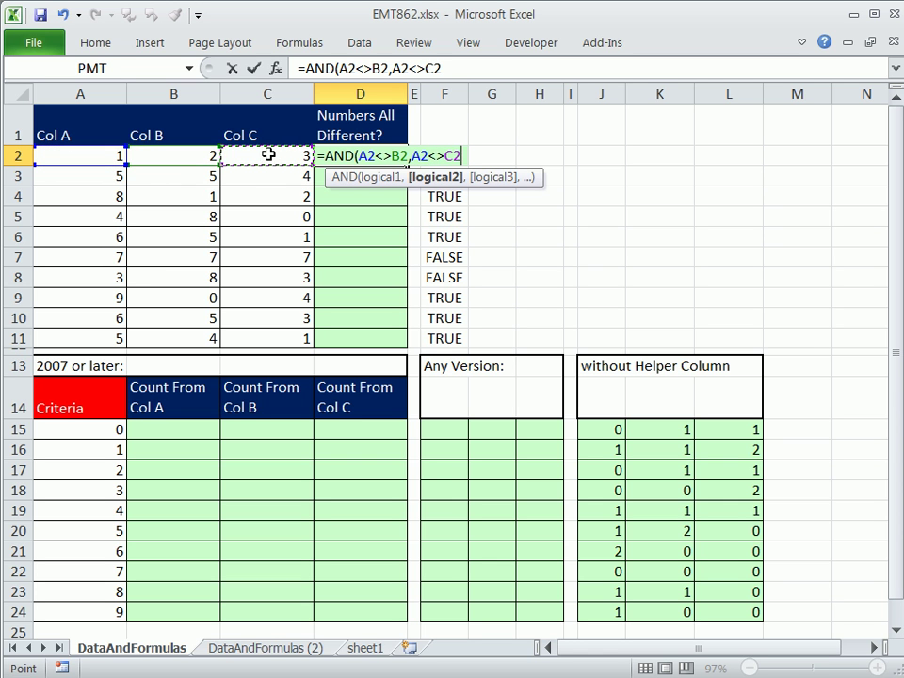
text(,)
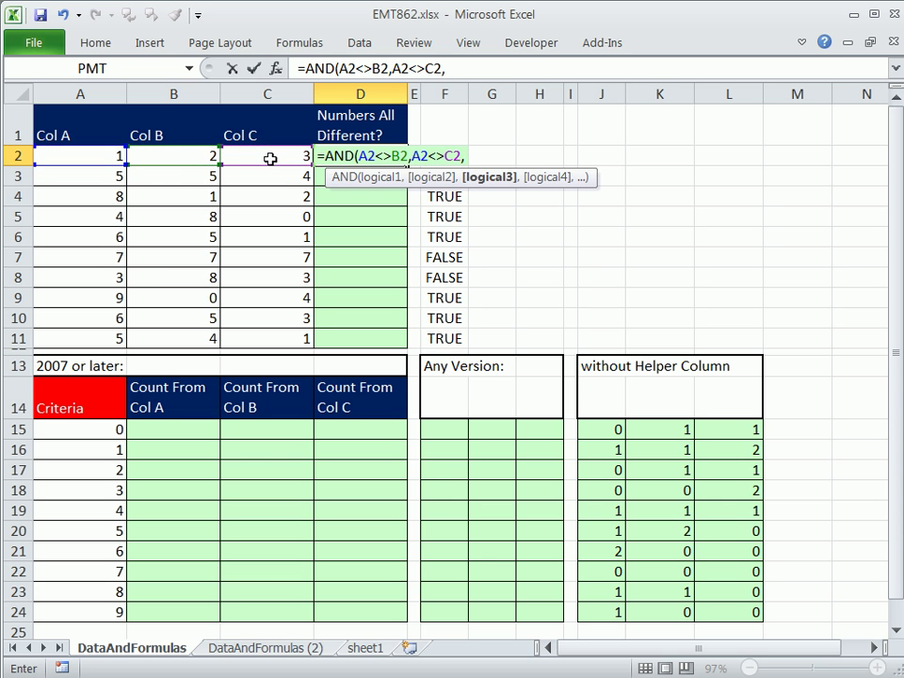
click(184, 160)
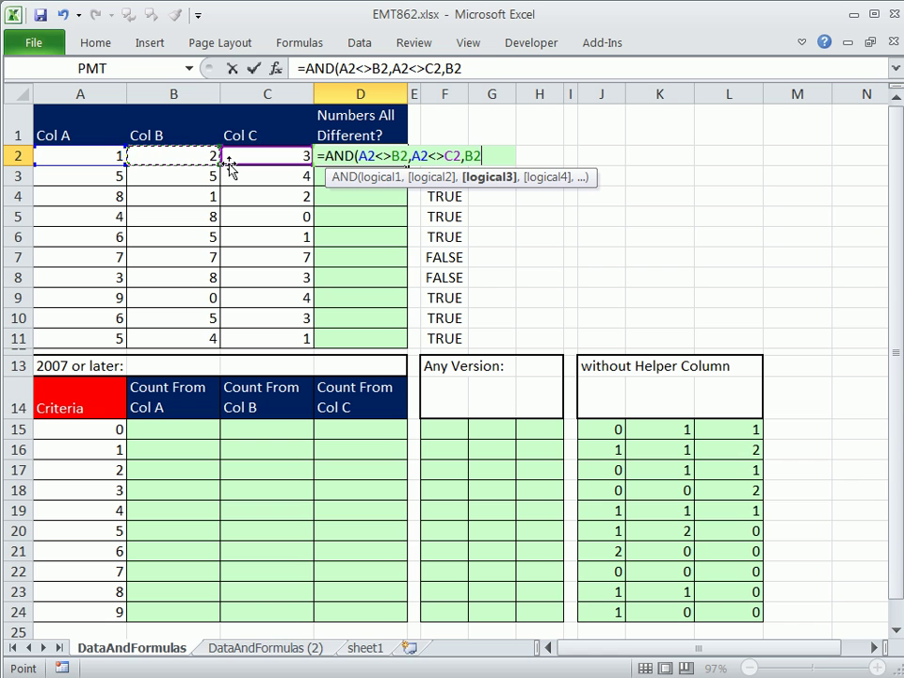
text(<>)
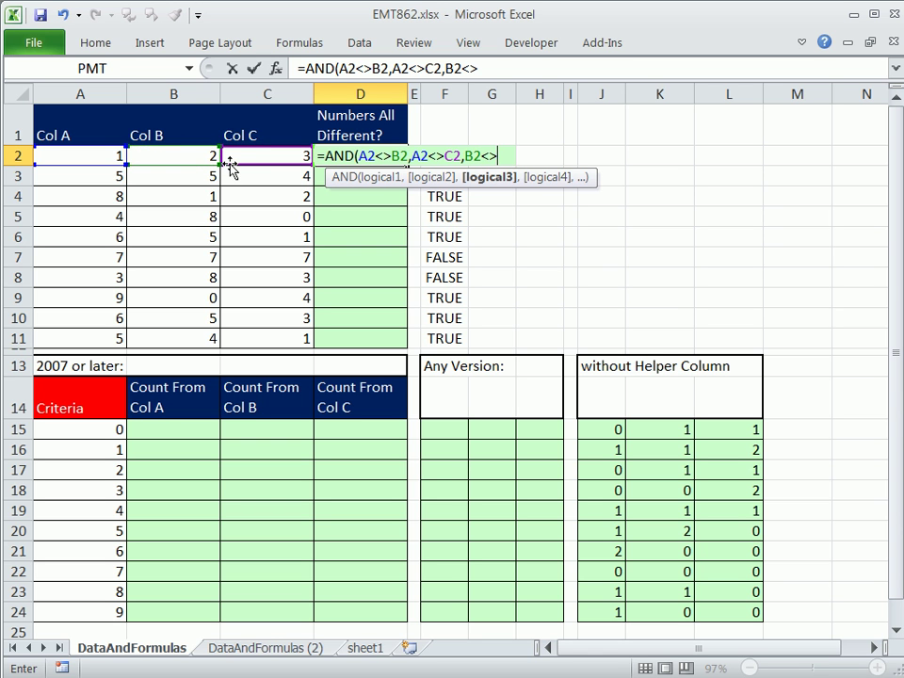
click(257, 156)
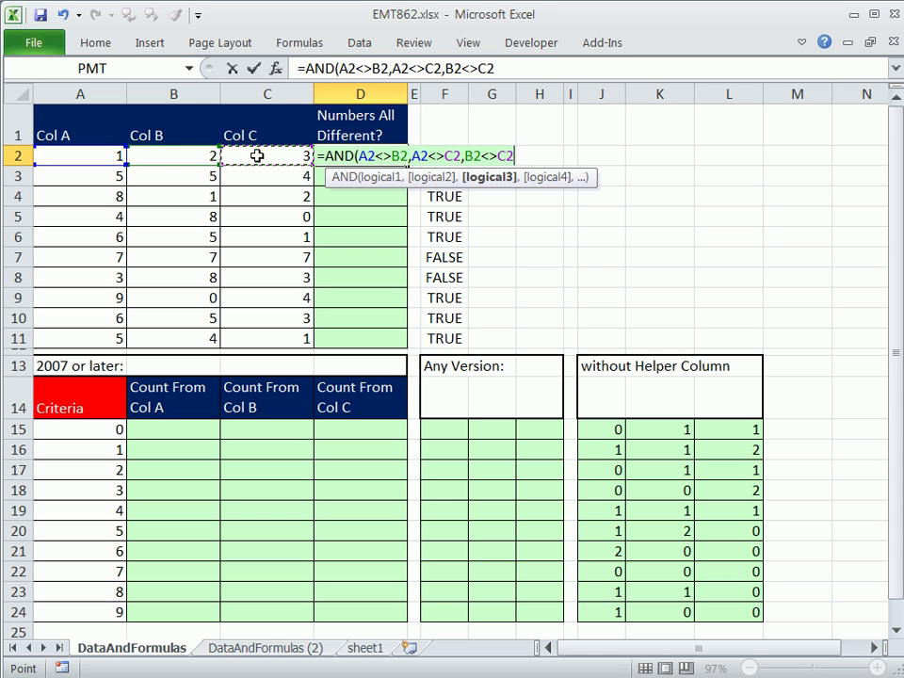
text())
click(497, 154)
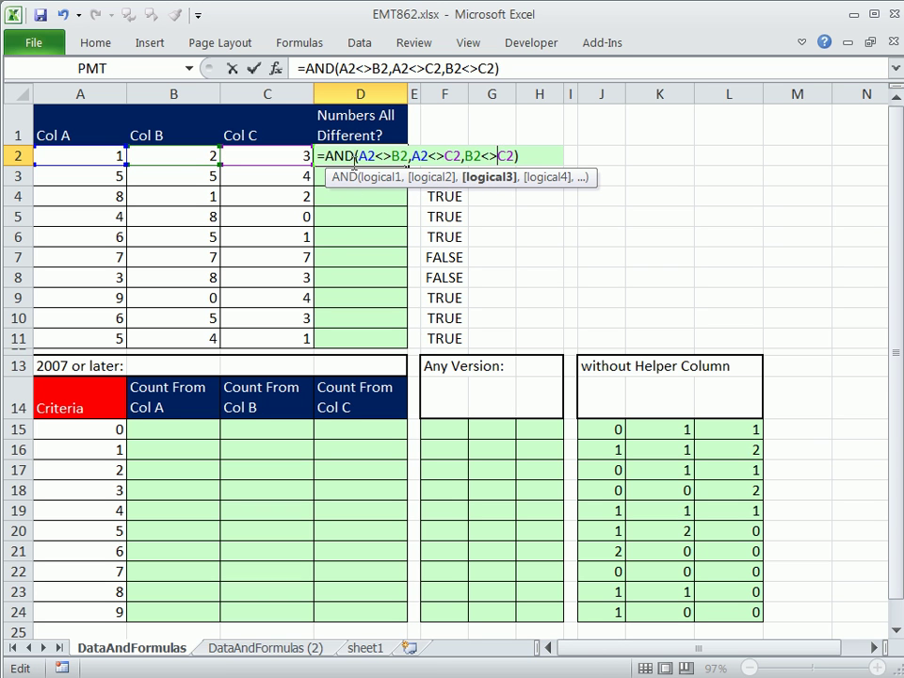
key(ctrl+Return)
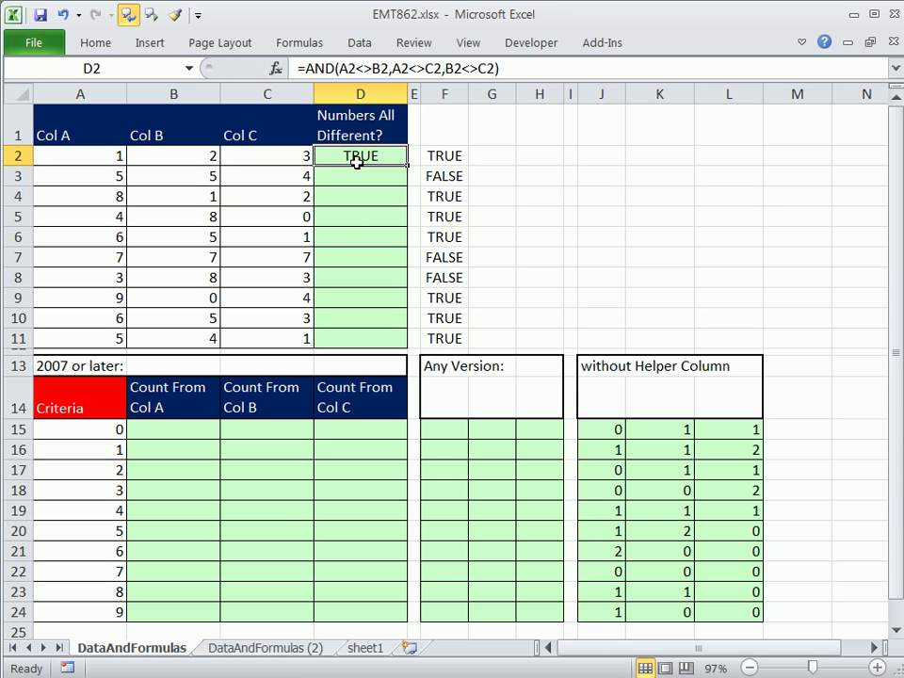
Copy the D2 AND formula down through D11 and review it.
double_click(407, 165)
click(362, 179)
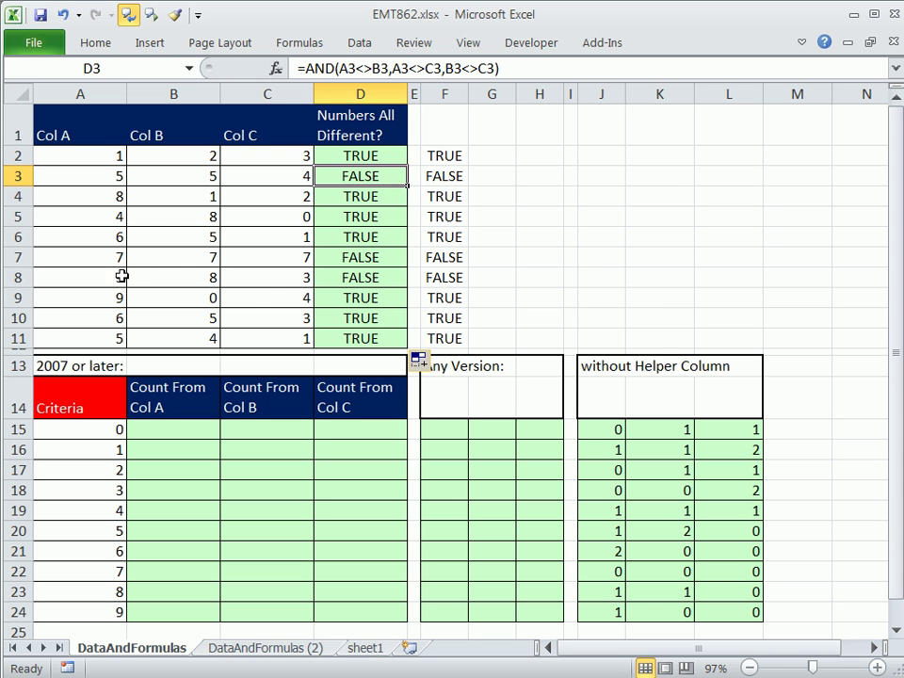
double_click(391, 158)
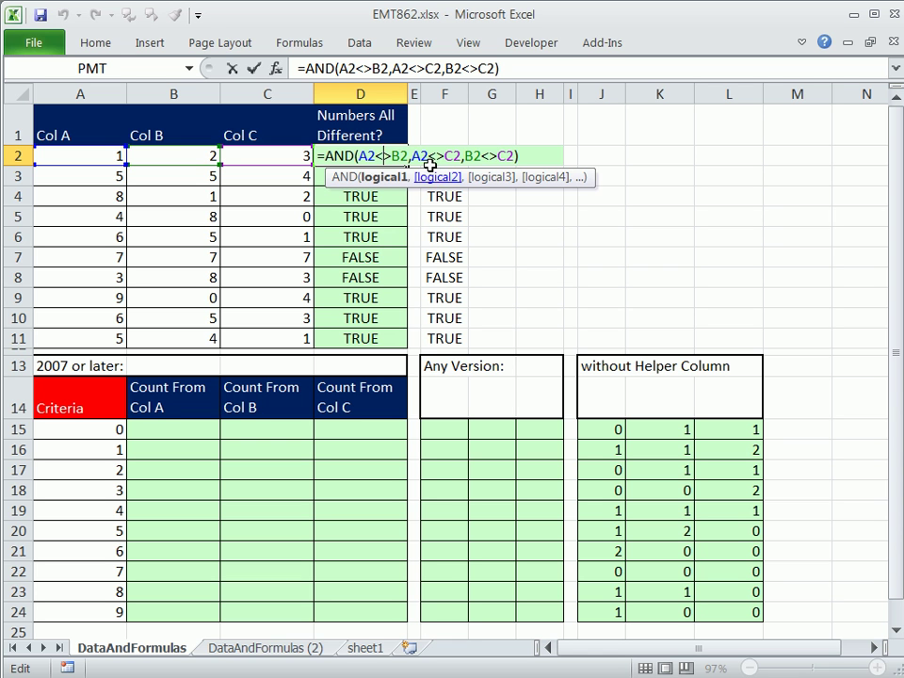
key(Escape)
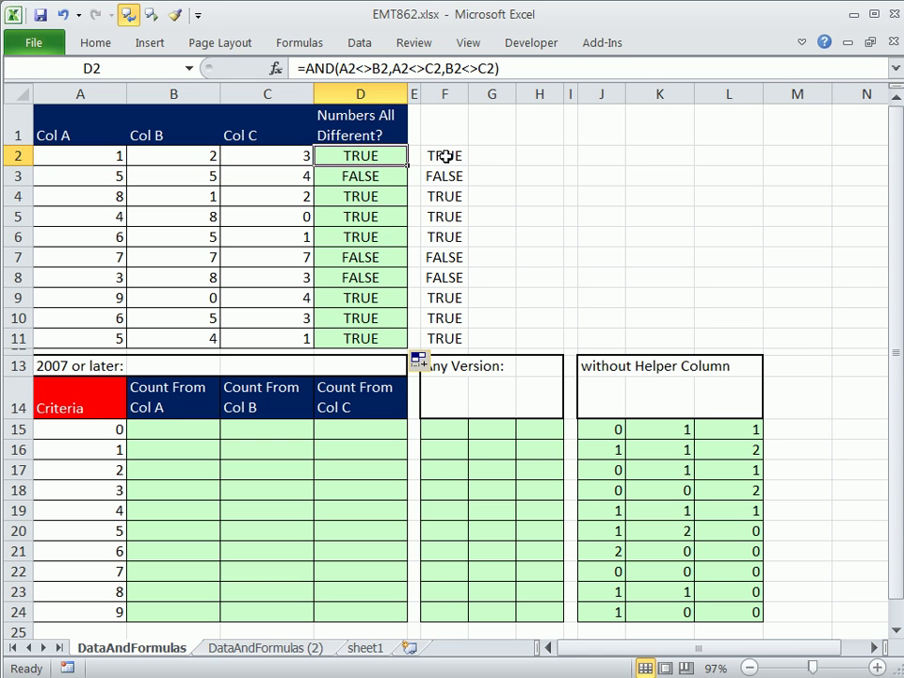
Enter the equivalent =NOT(OR(A2=B2,A2=C2,B2=C2)) check in F2, filled through F11.
click(448, 155)
double_click(449, 155)
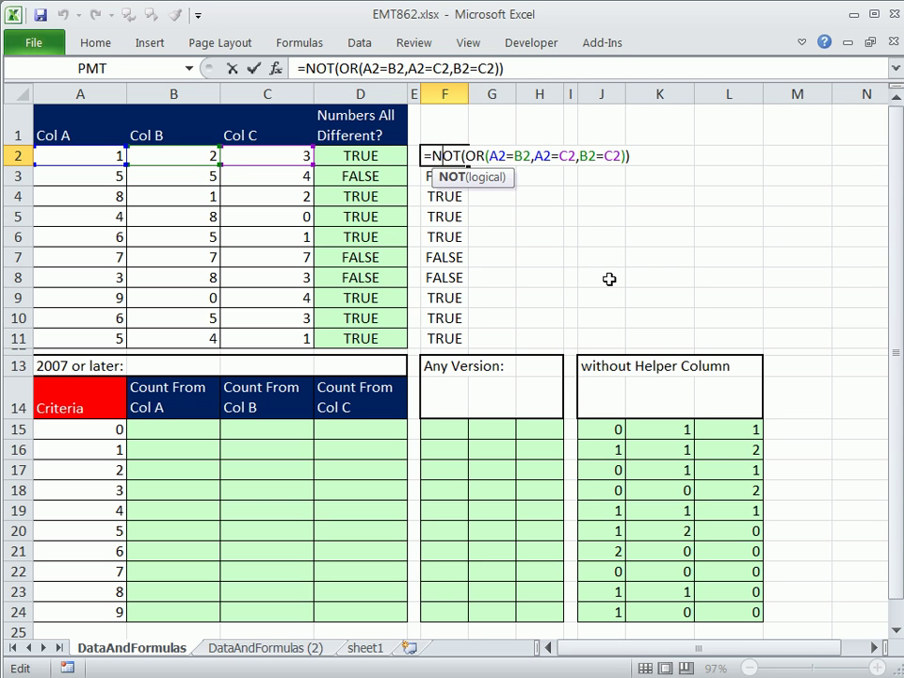
key(Return)
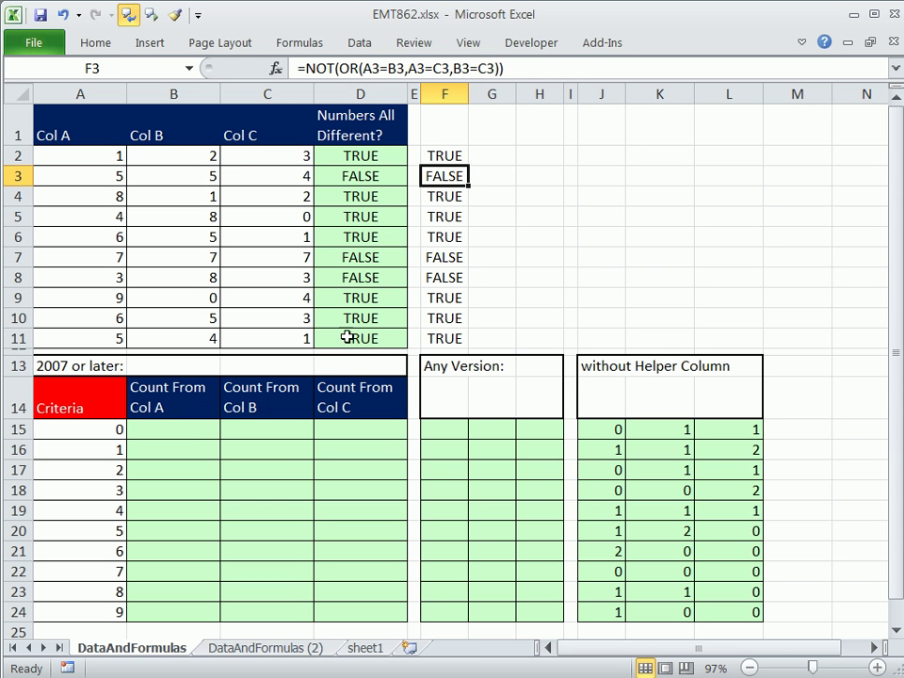
click(174, 435)
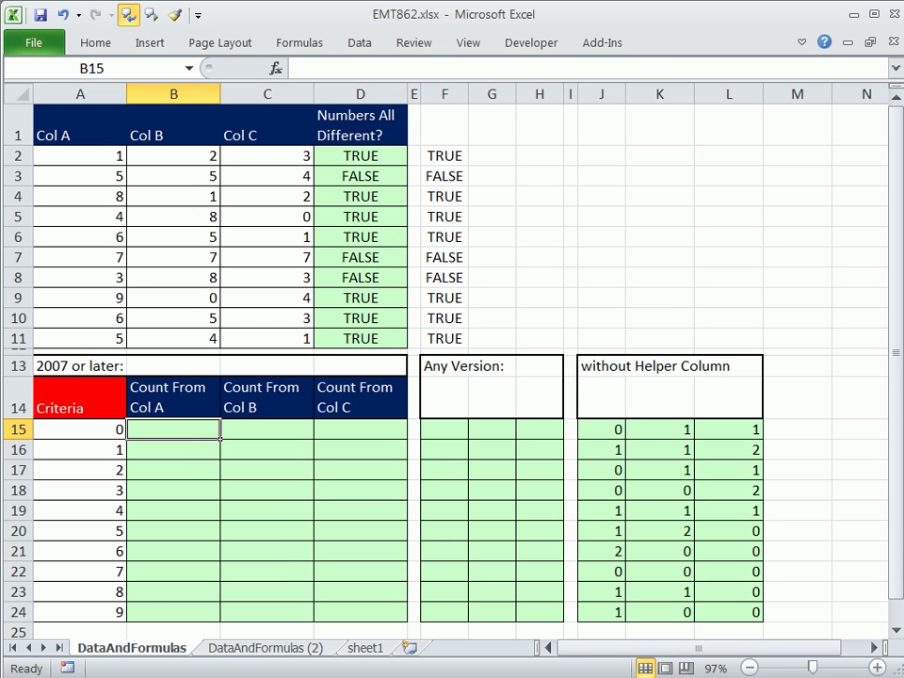
Enter =COUNTIFS($D$2:$D$11,TRUE,A$2:A$11,$A15) in B15.
text(=co)
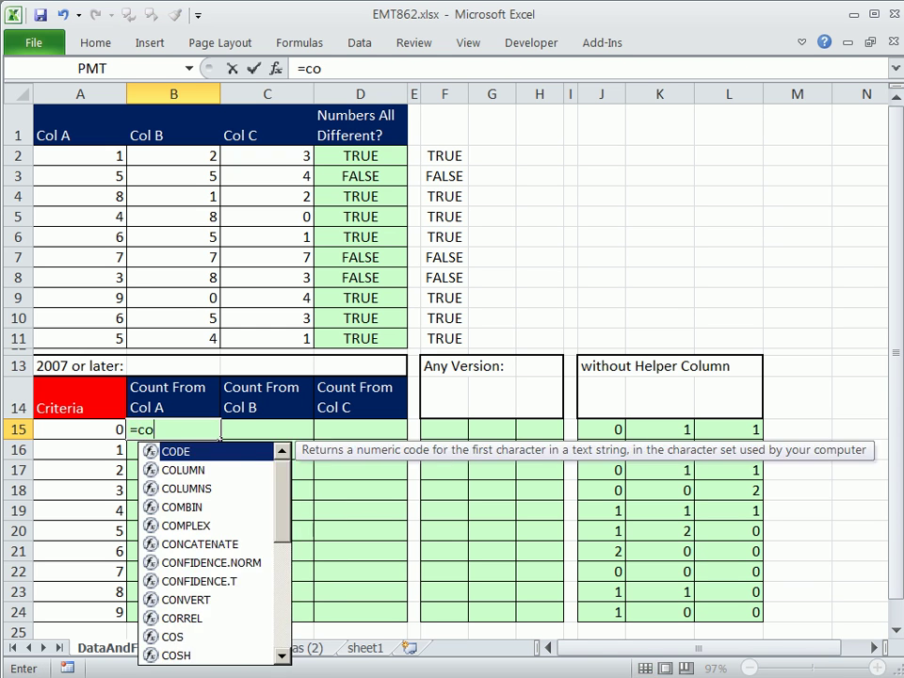
text(untif)
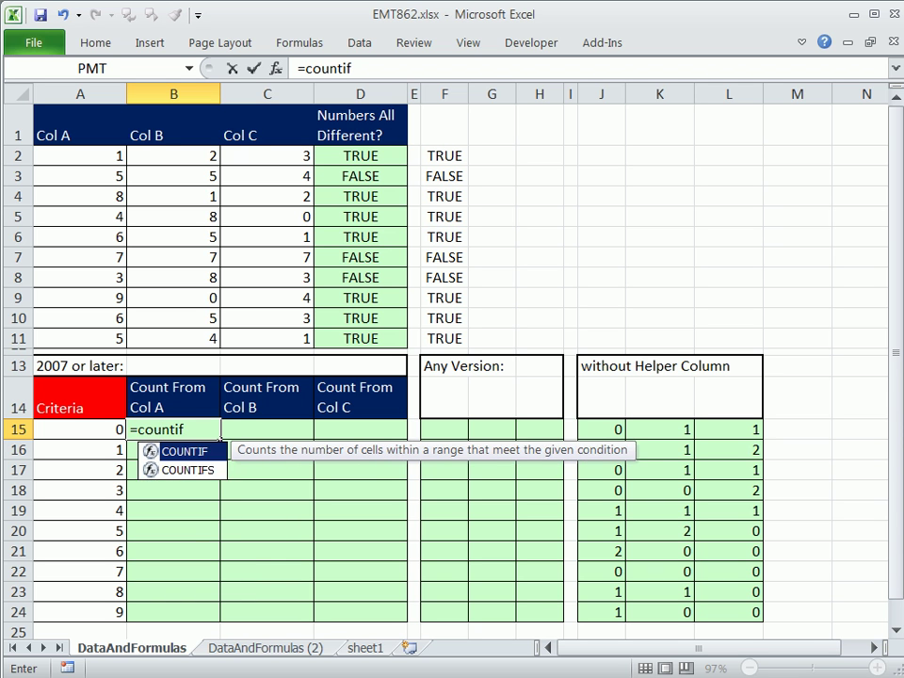
text(s)
key(Tab)
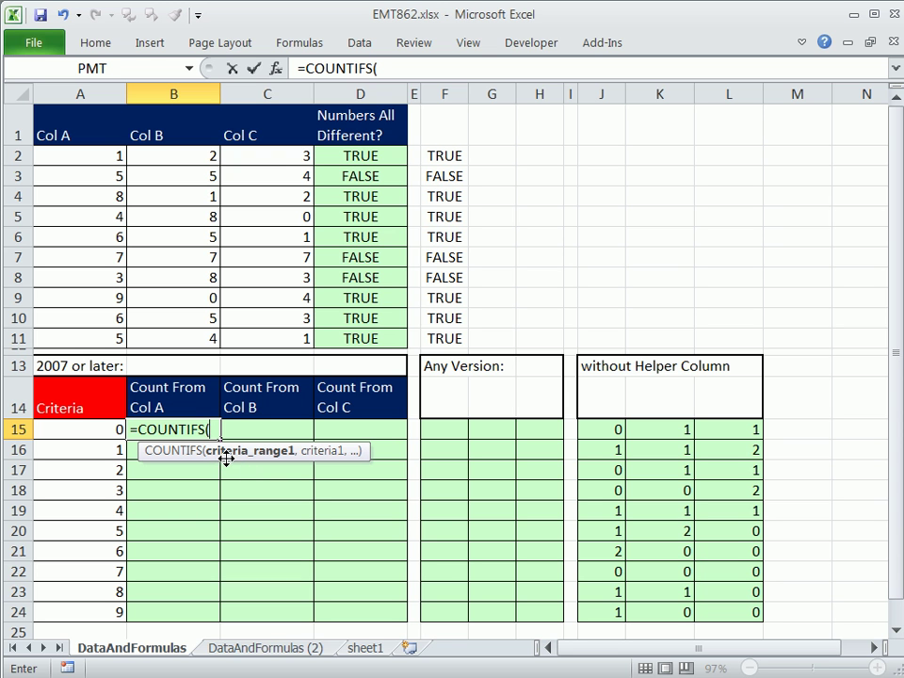
drag(345, 158, 355, 342)
key(F4)
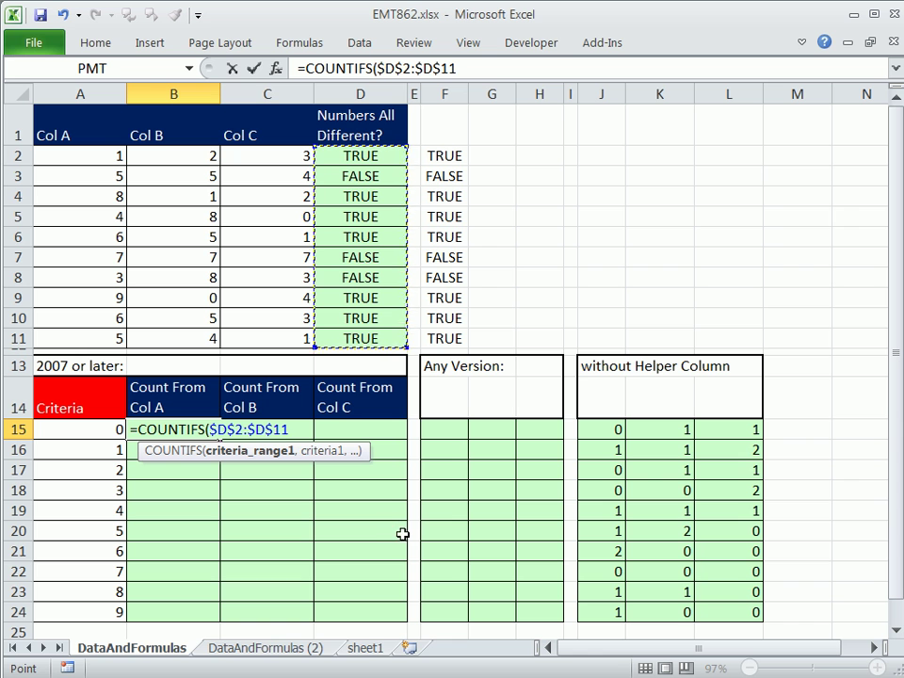
text(,)
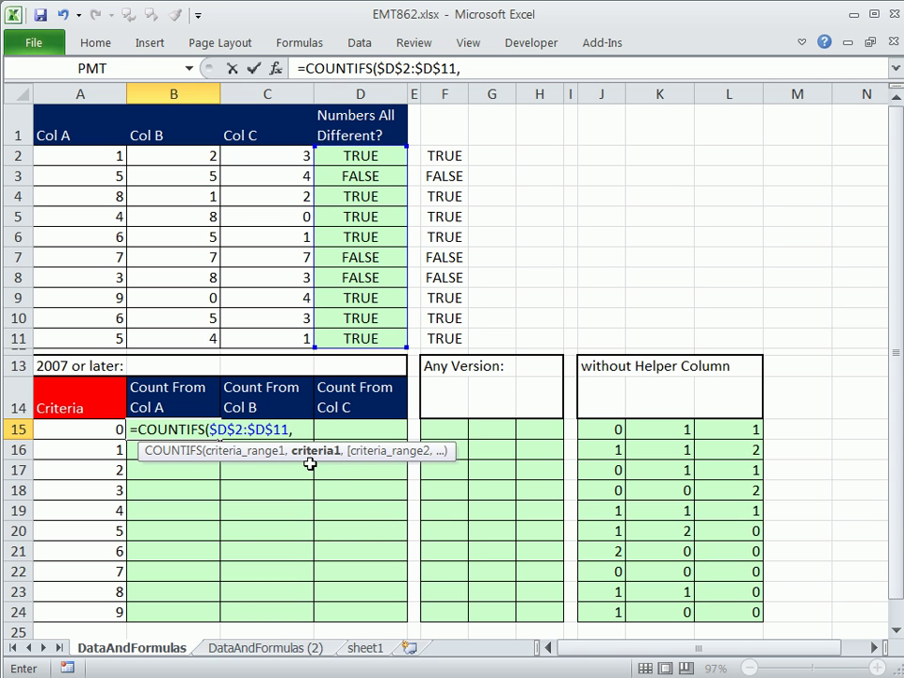
text(TRUE,)
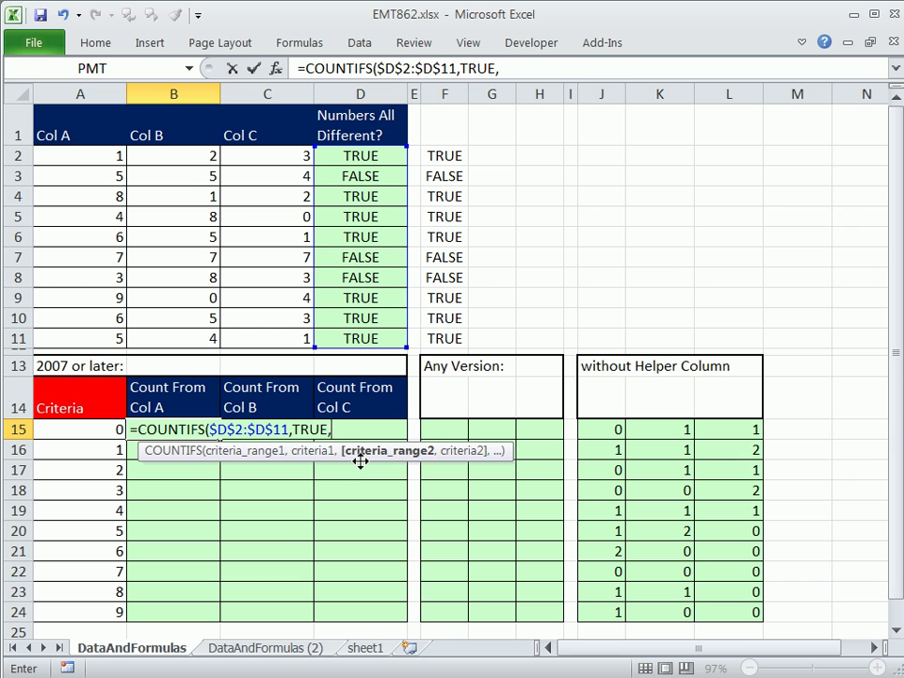
drag(72, 156, 74, 338)
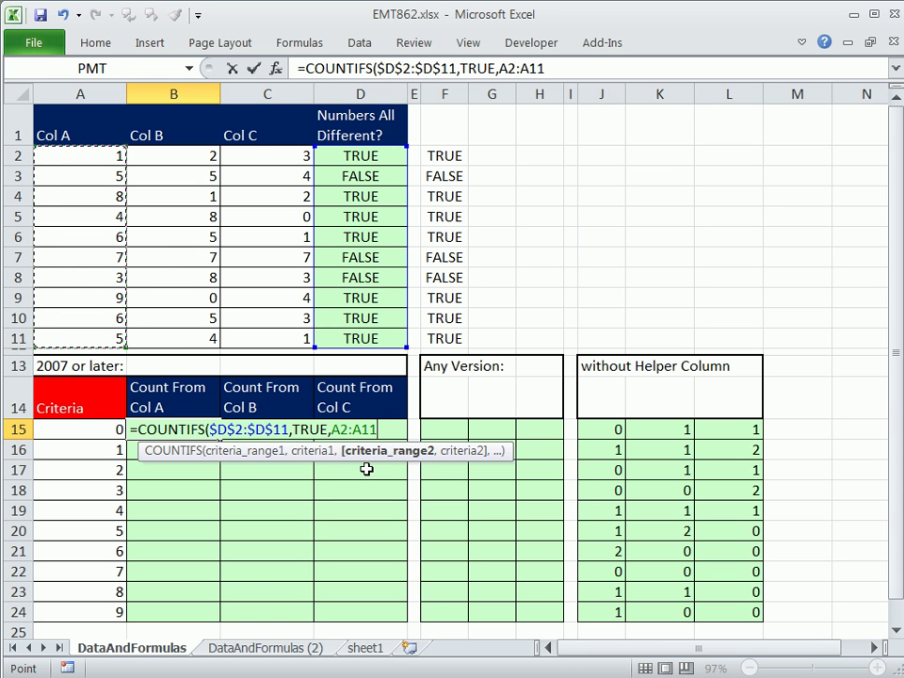
key(F4)
key(F4)
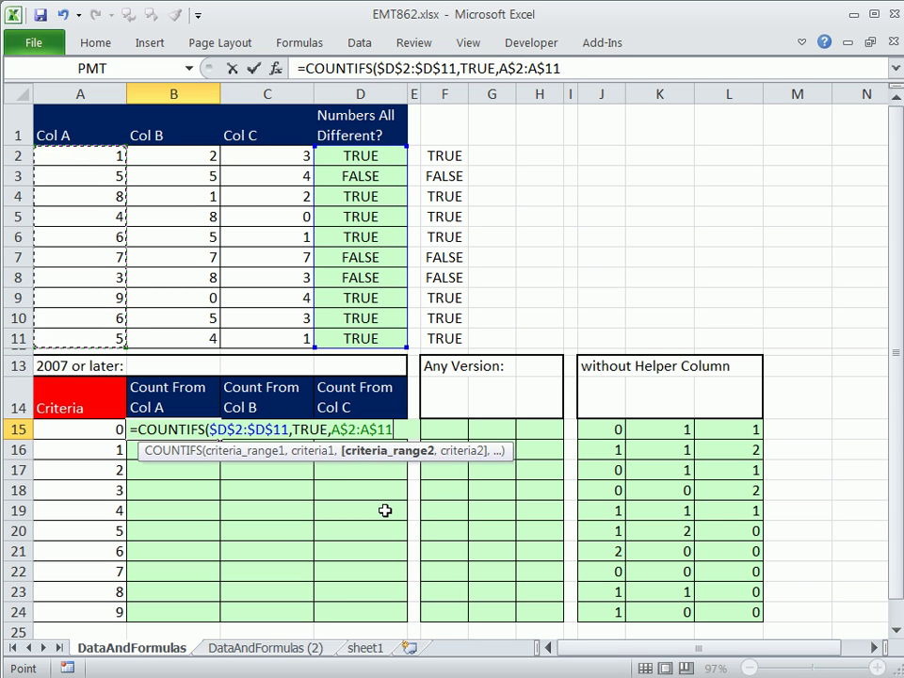
text(,)
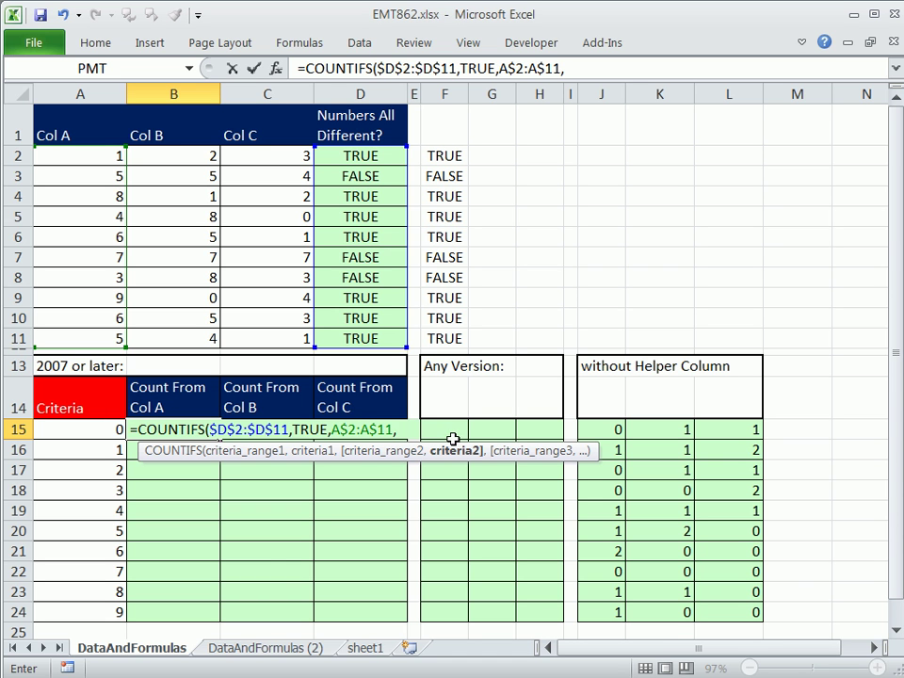
click(102, 430)
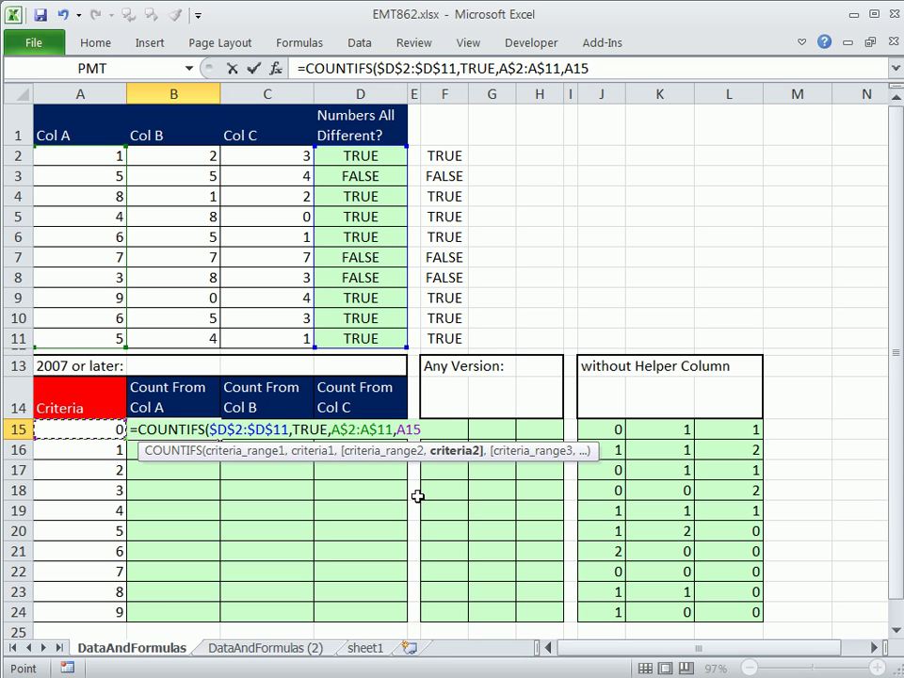
key(F4)
key(F4)
key(F4)
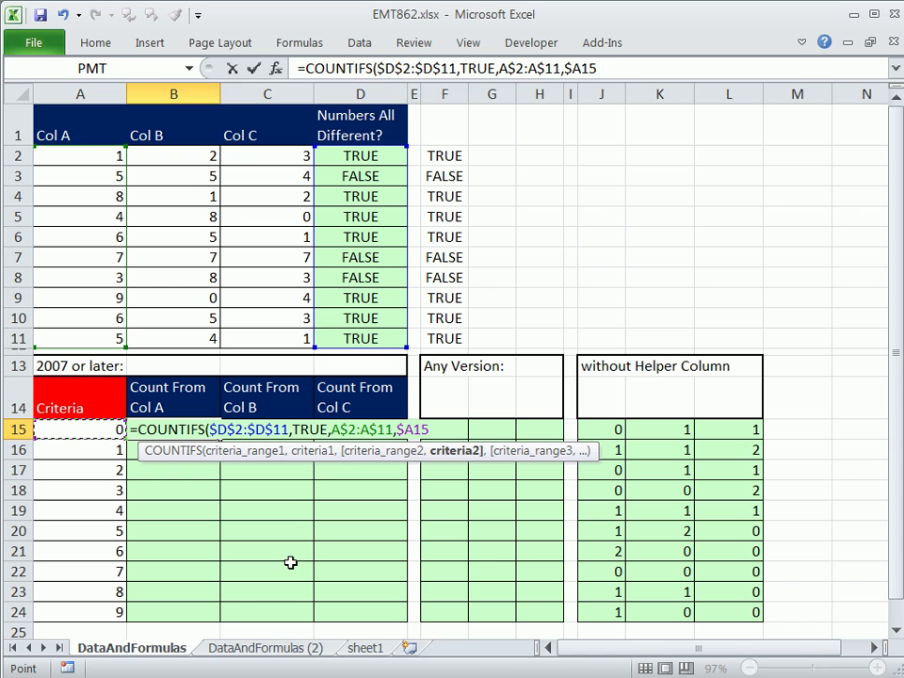
key(ctrl+Return)
Copy the COUNTIFS formula down to row 24 and across to column D, then check C20 and B20.
double_click(219, 441)
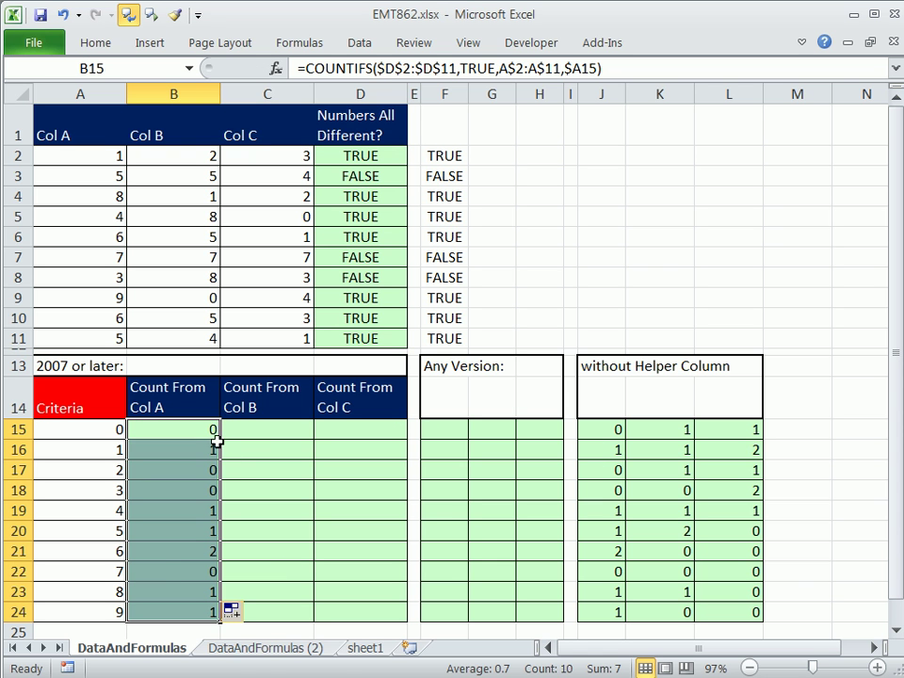
drag(219, 622, 380, 624)
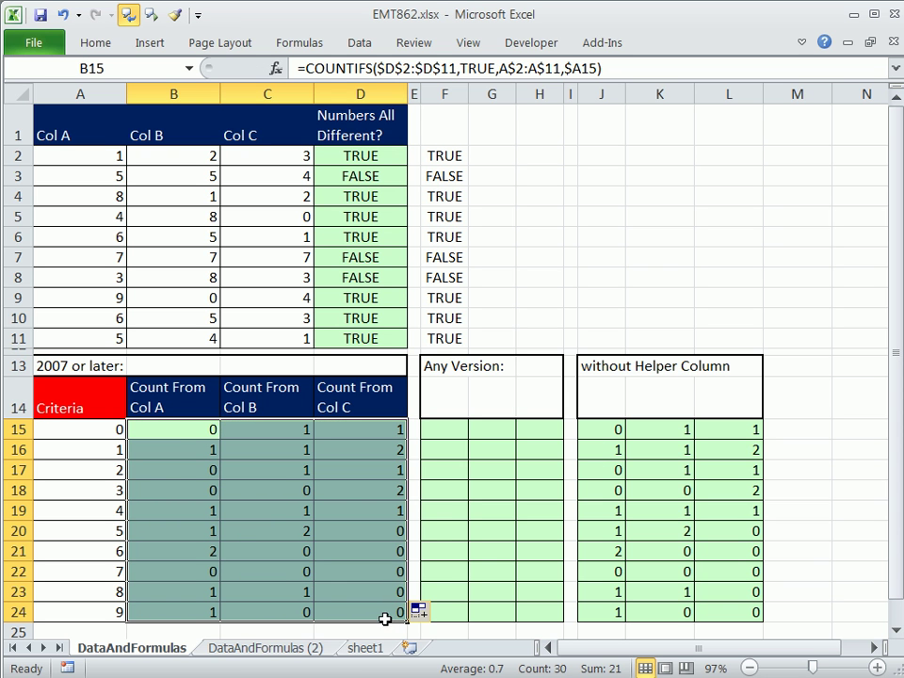
click(279, 532)
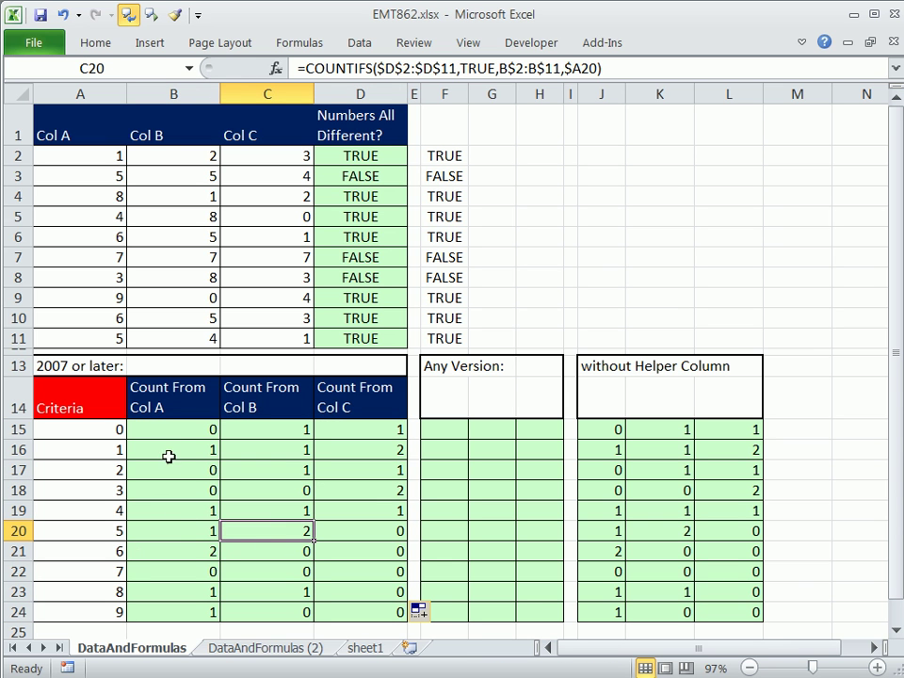
click(175, 536)
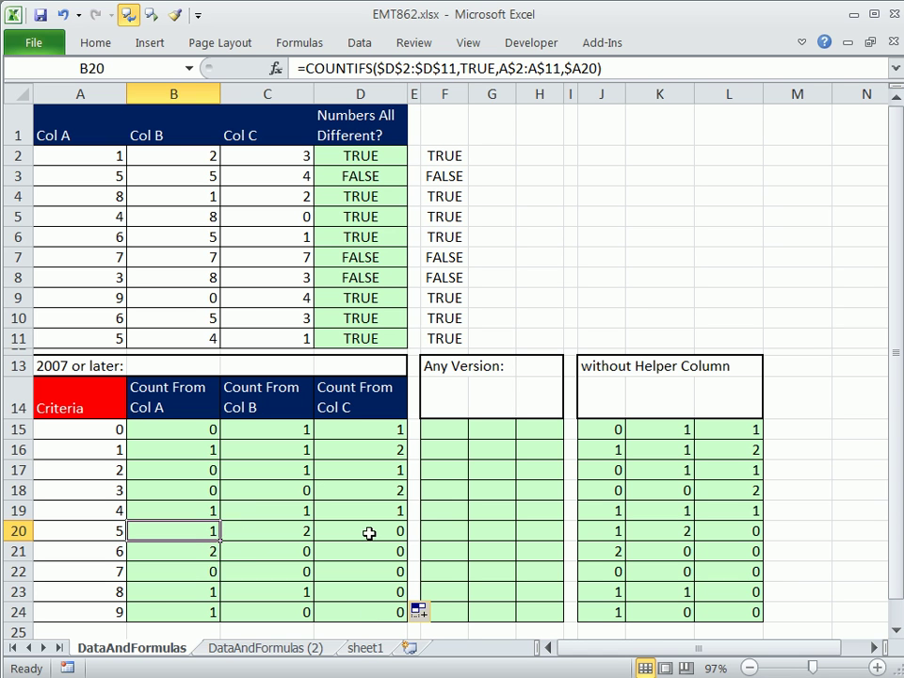
Start =SUMPRODUCT($D$2:$D$11=TRUE in F15 and preview the comparison as a TRUE/FALSE array.
click(447, 429)
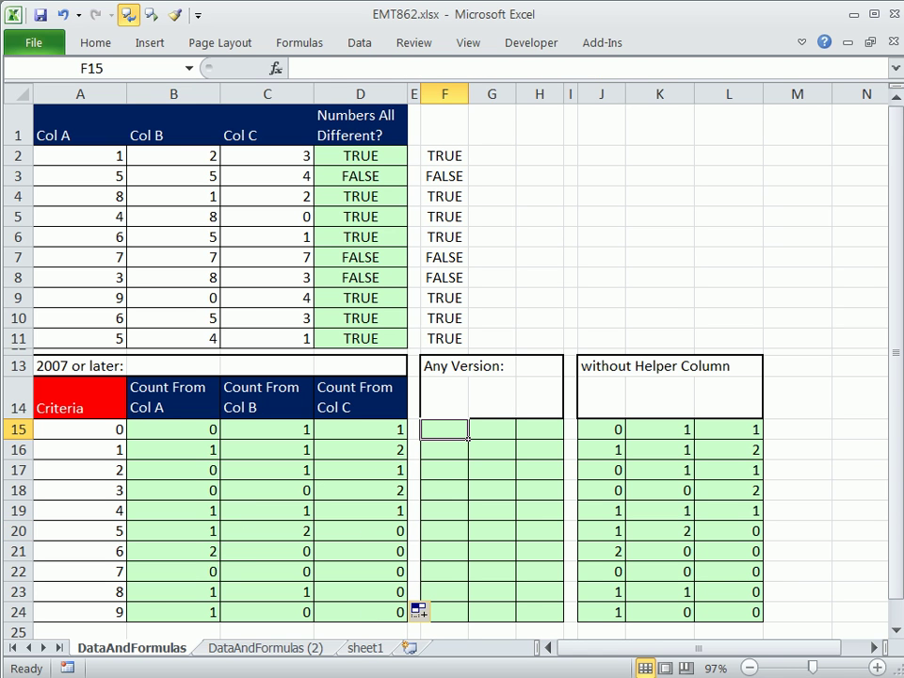
text(=sump)
key(Tab)
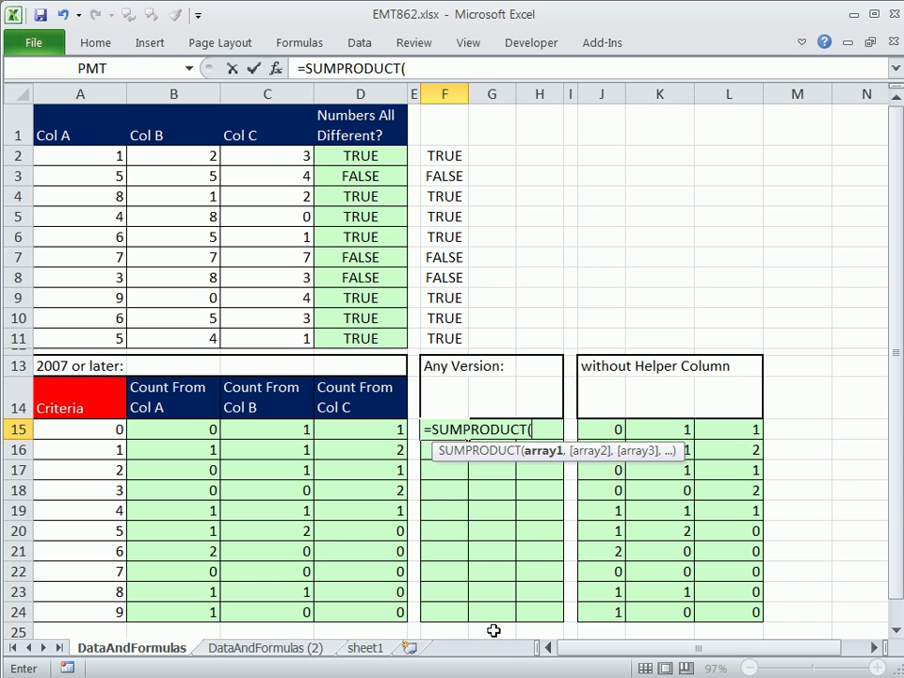
drag(355, 157, 372, 337)
key(F4)
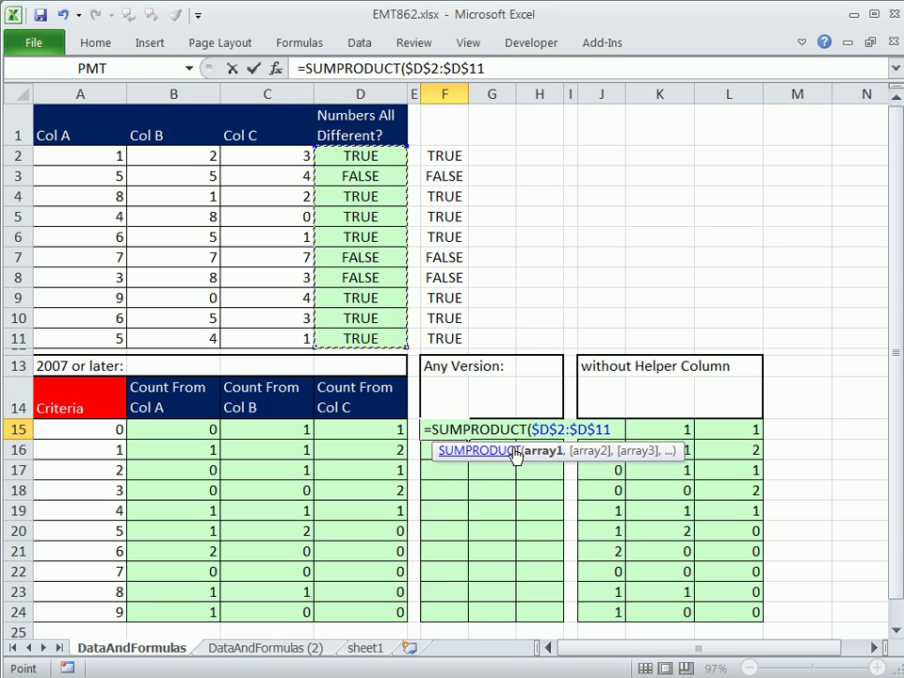
text(=)
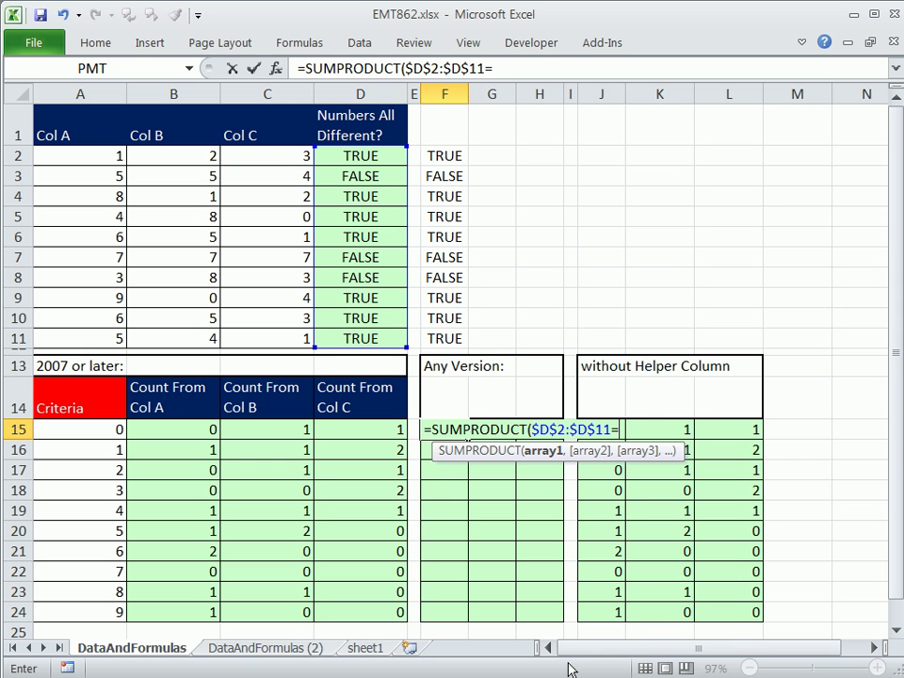
text(TRUE)
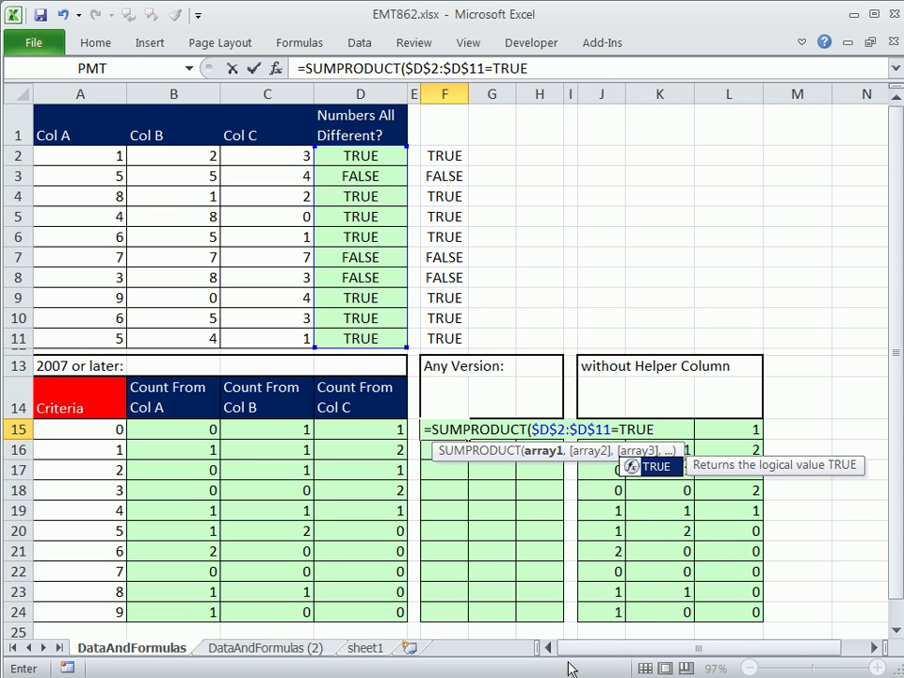
drag(531, 429, 685, 432)
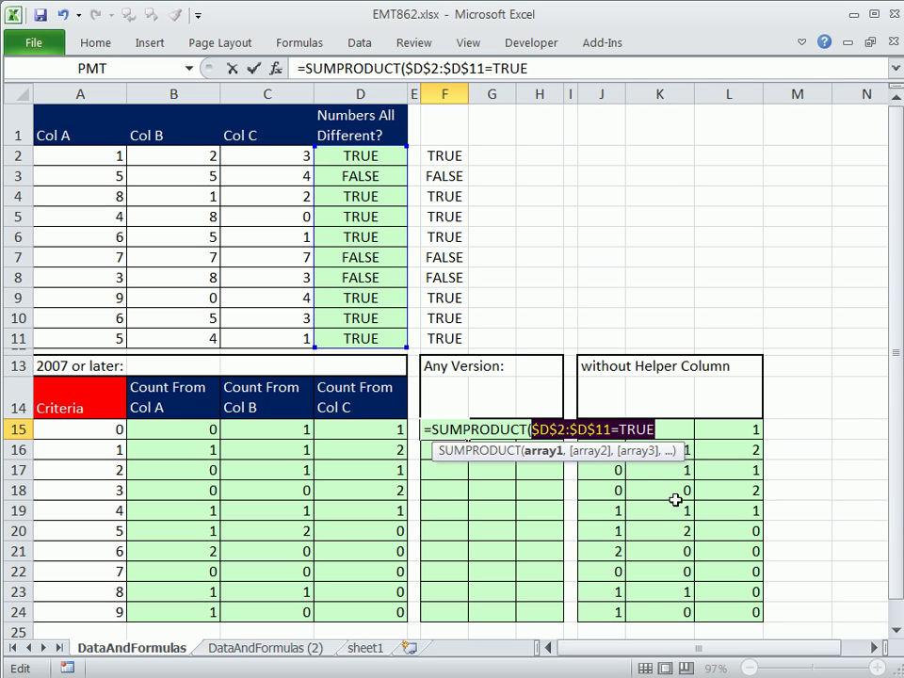
key(F9)
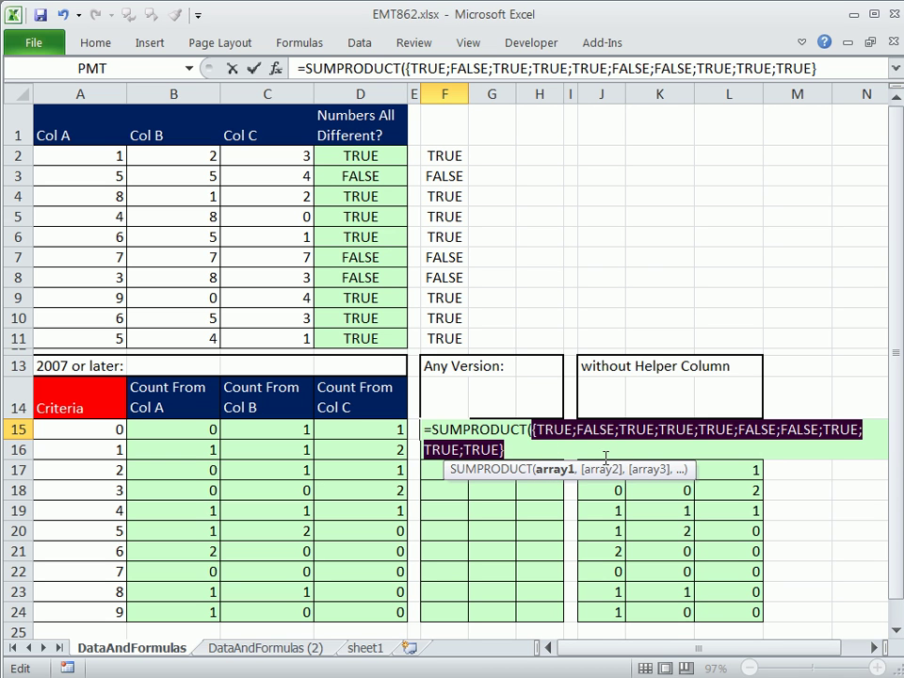
Wrap the test as --($D$2:$D$11=TRUE) and preview its 1s and 0s.
key(ctrl+z)
key(Right)
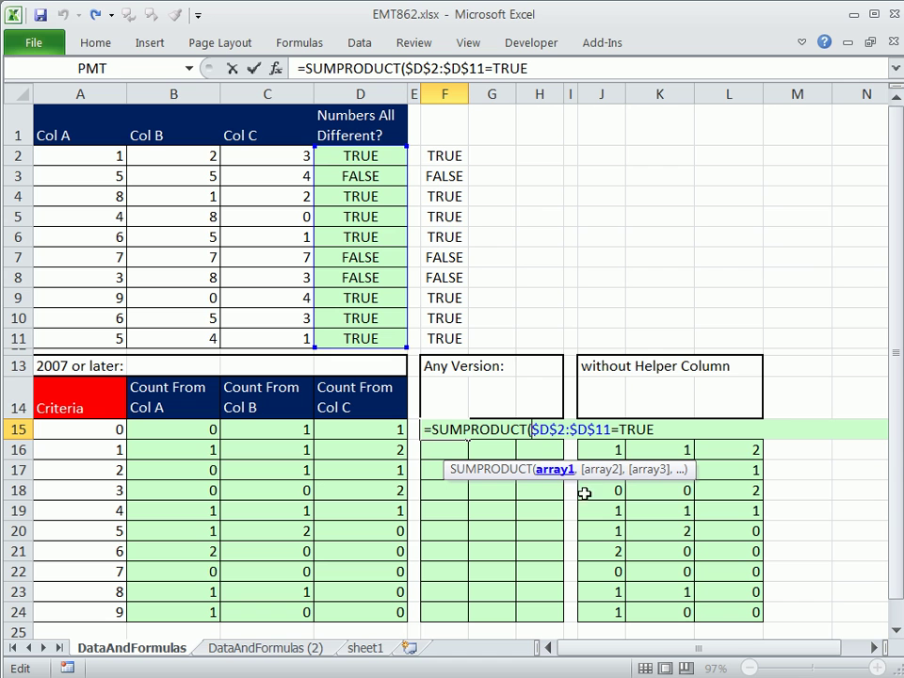
text(--)
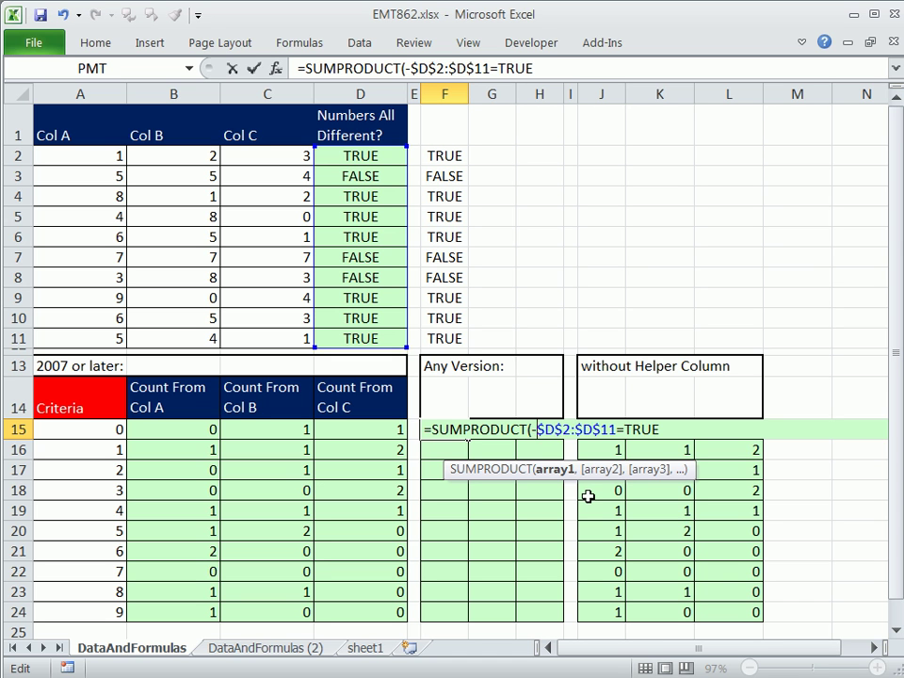
text(()
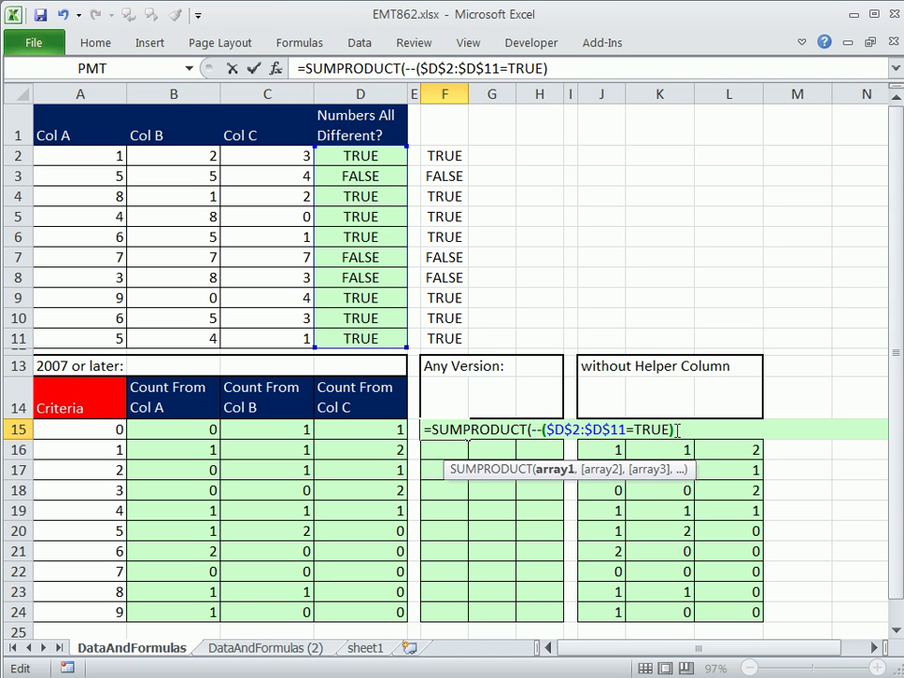
key(ctrl+shift+Left)
key(ctrl+shift+Left)
key(ctrl+shift+Left)
key(ctrl+shift+Left)
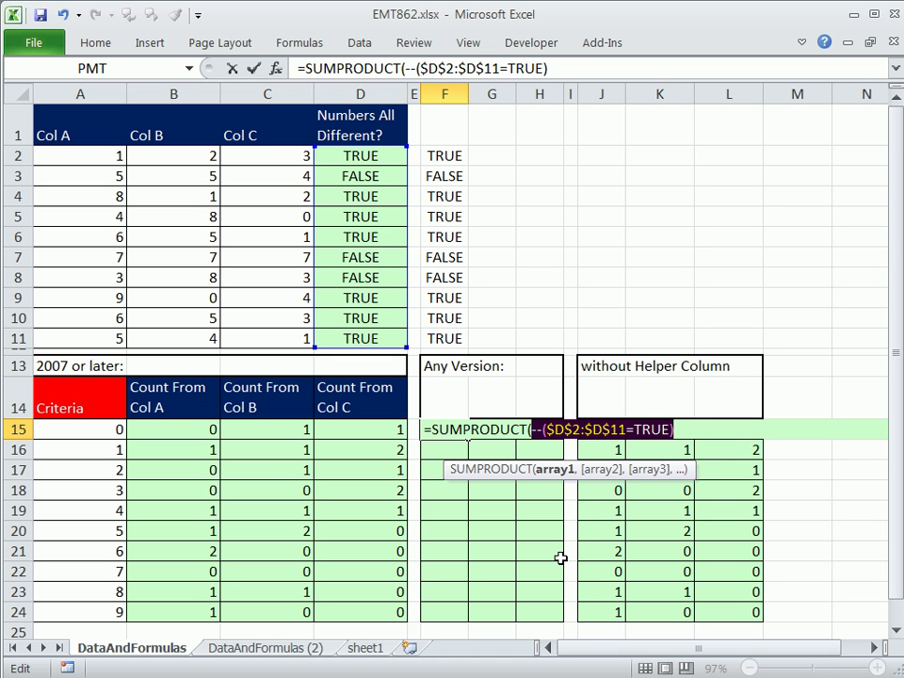
key(F9)
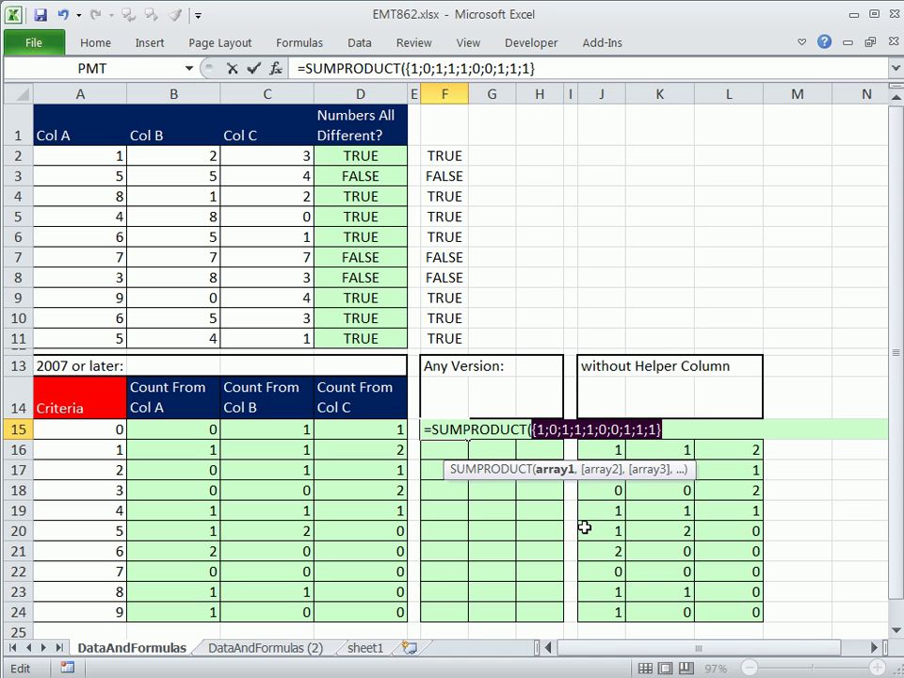
key(ctrl+z)
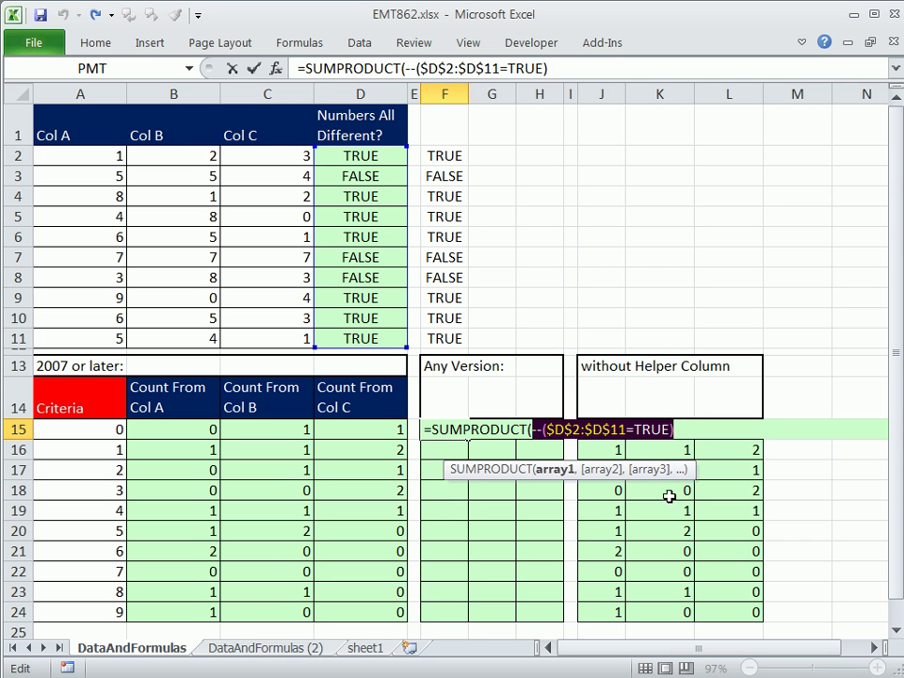
click(687, 428)
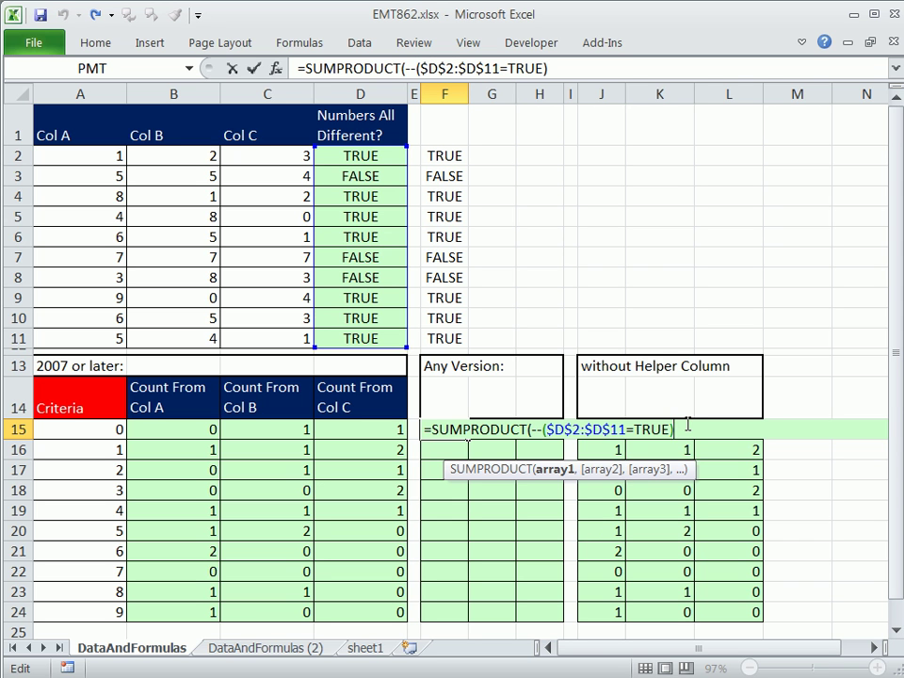
Add the second argument --(A$2:A$11=$A15) to the F15 SUMPRODUCT.
text(,)
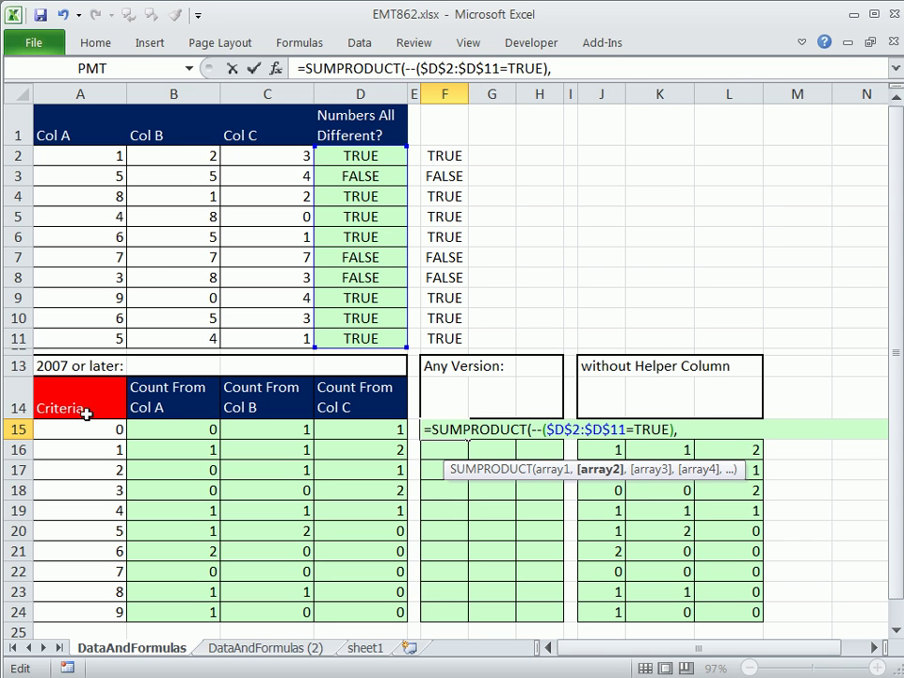
drag(97, 155, 97, 341)
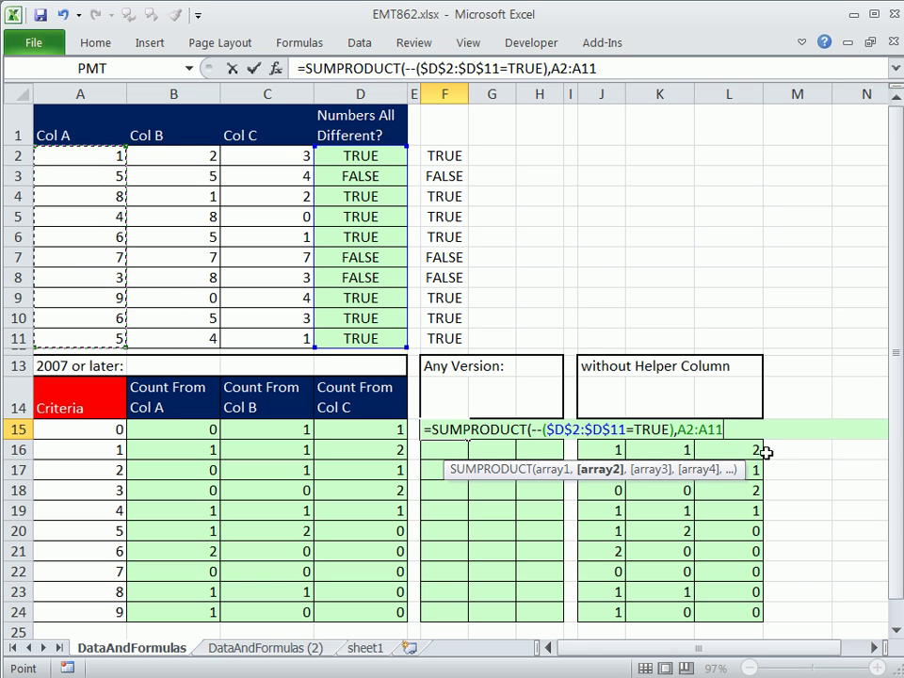
key(F4)
key(F4)
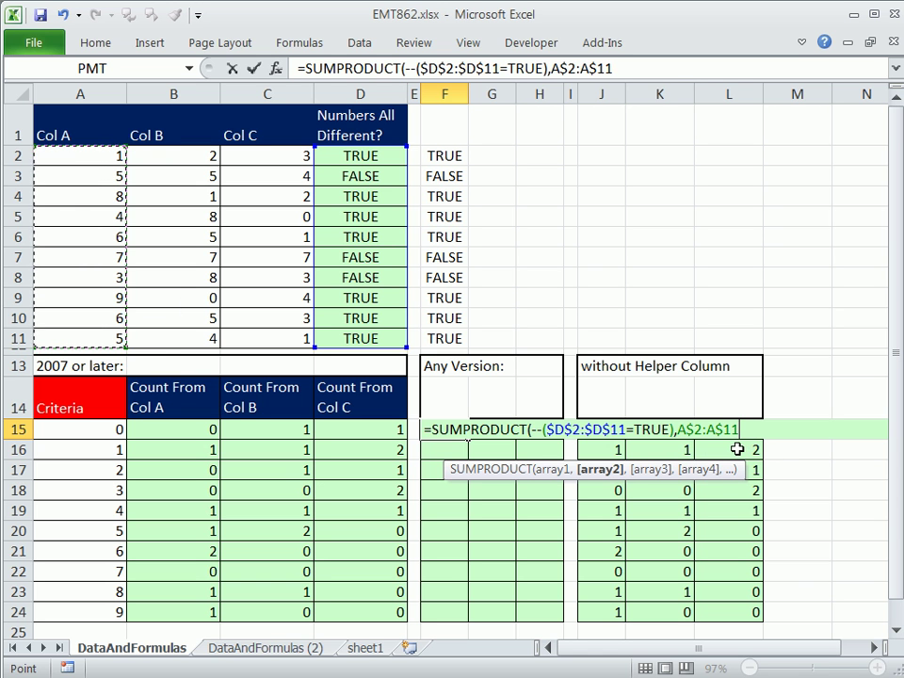
text(=)
click(94, 433)
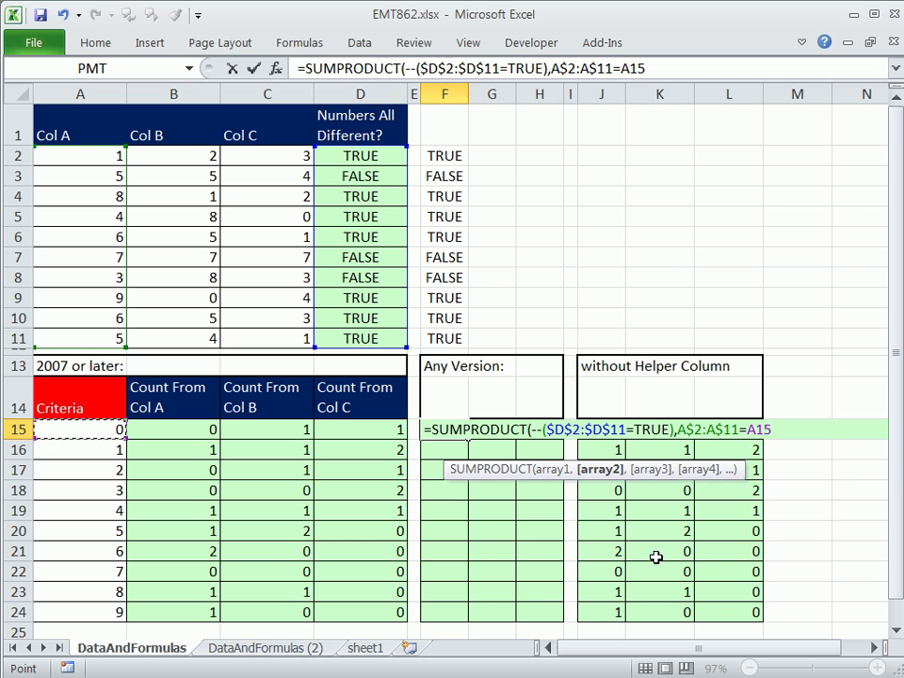
key(F4)
key(F4)
key(F4)
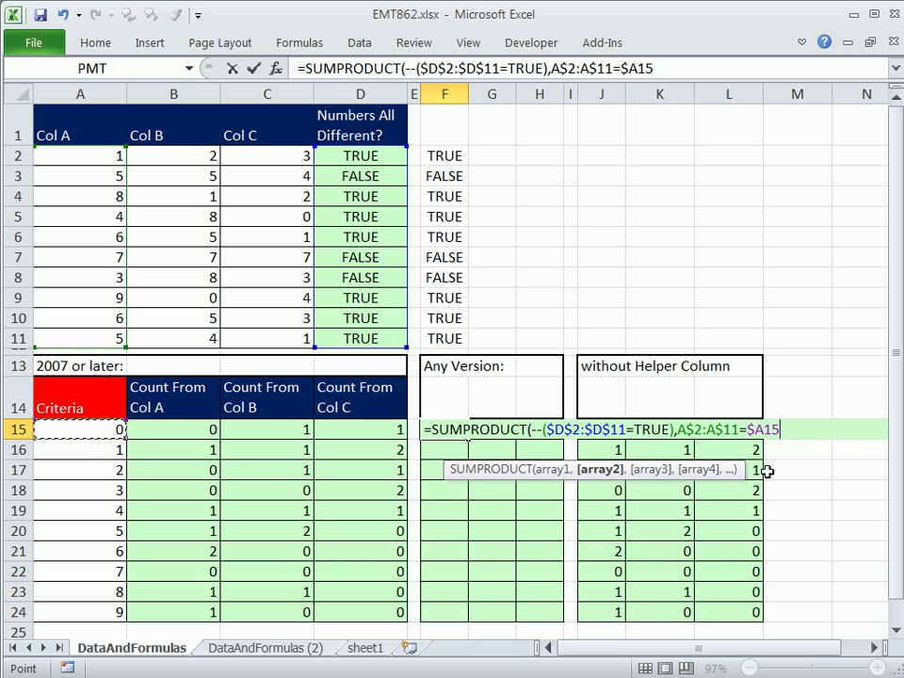
text())
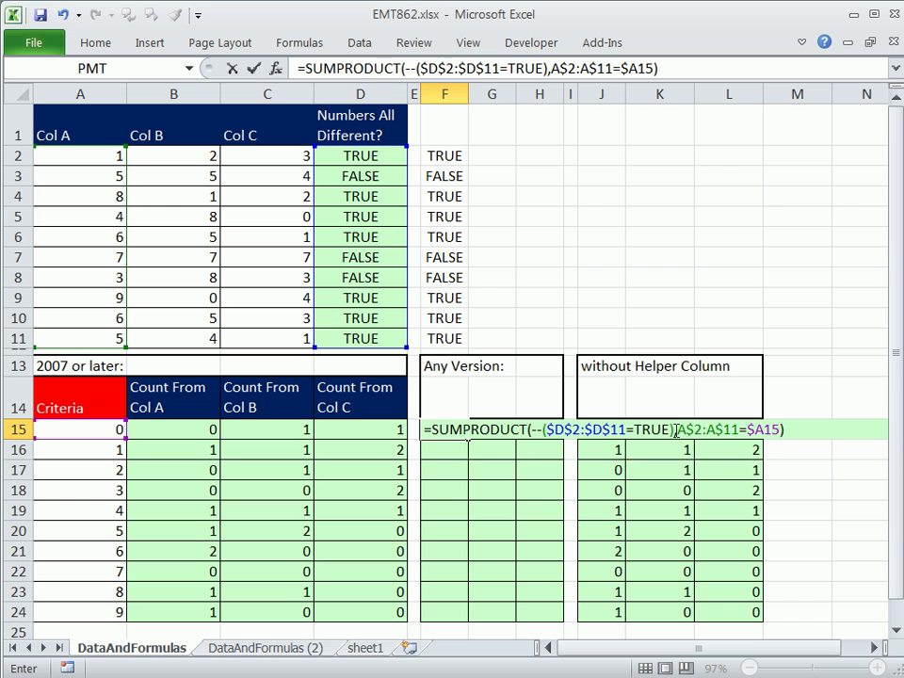
click(677, 429)
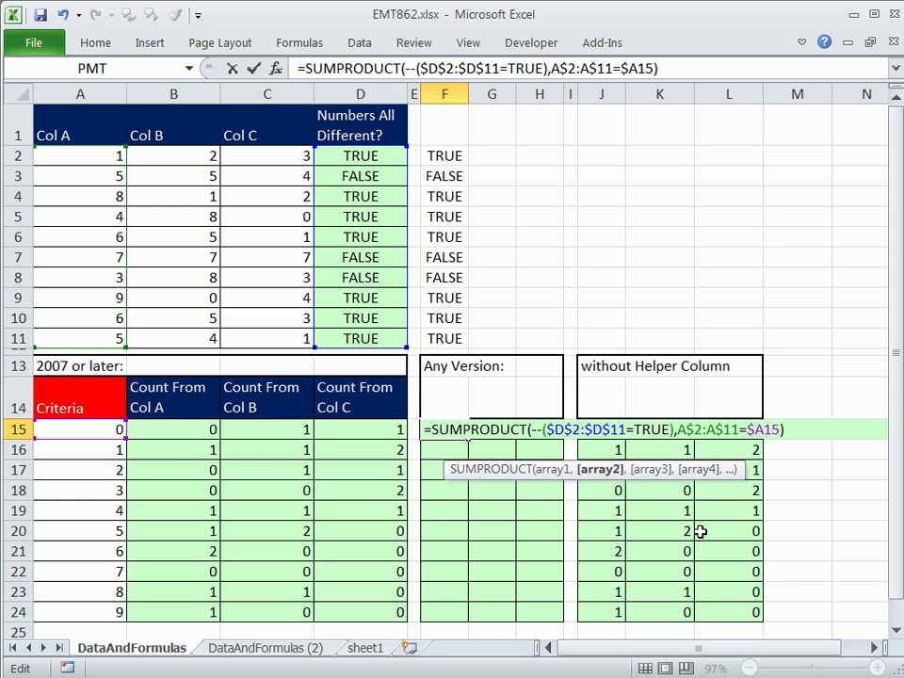
text(--()
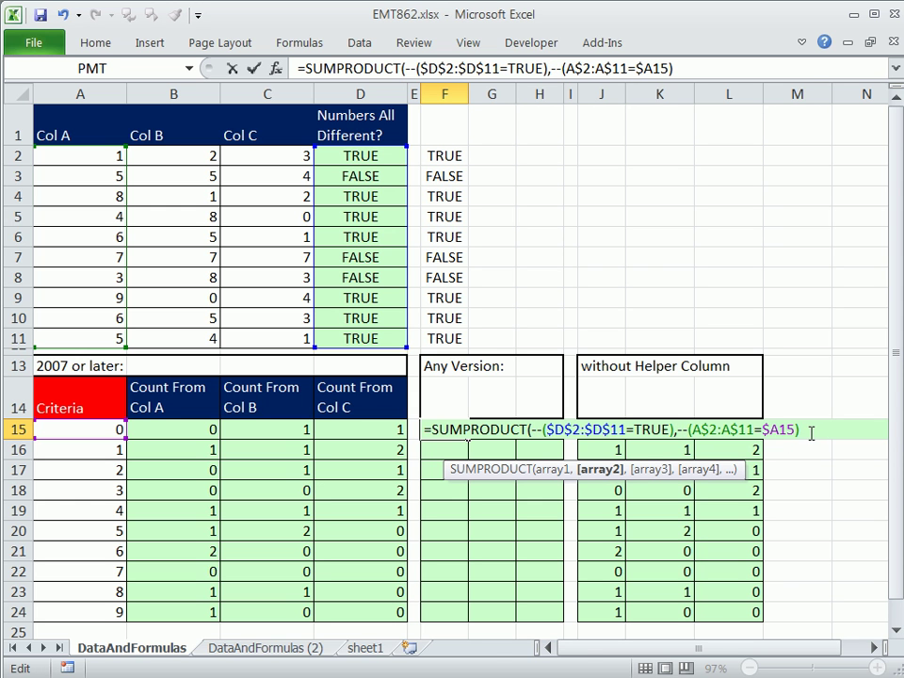
Enter the F15 SUMPRODUCT, fill it across F15:H24, and compare it with B15's COUNTIFS.
key(ctrl+Return)
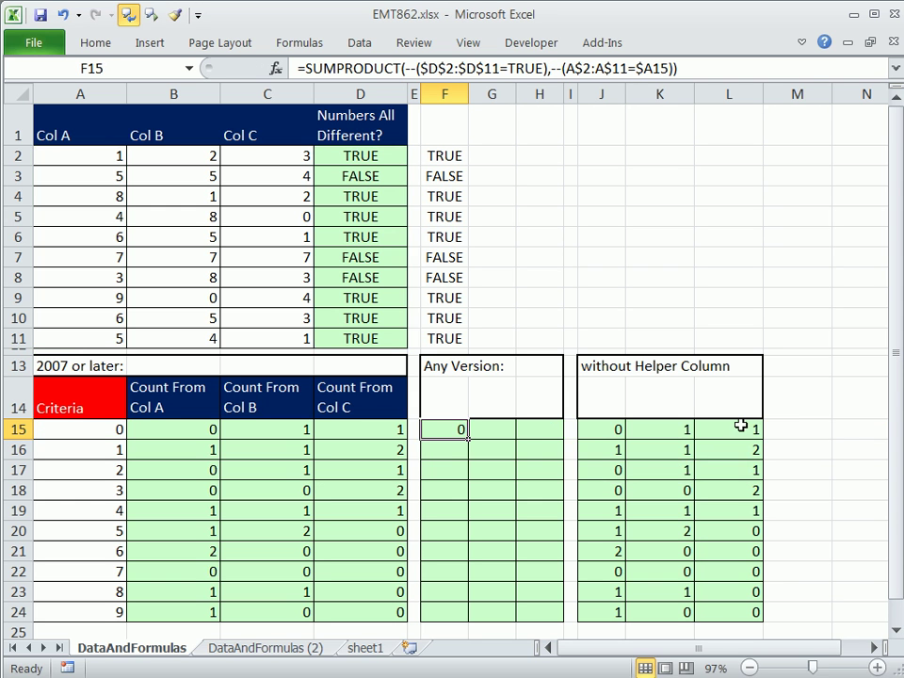
drag(468, 436, 570, 617)
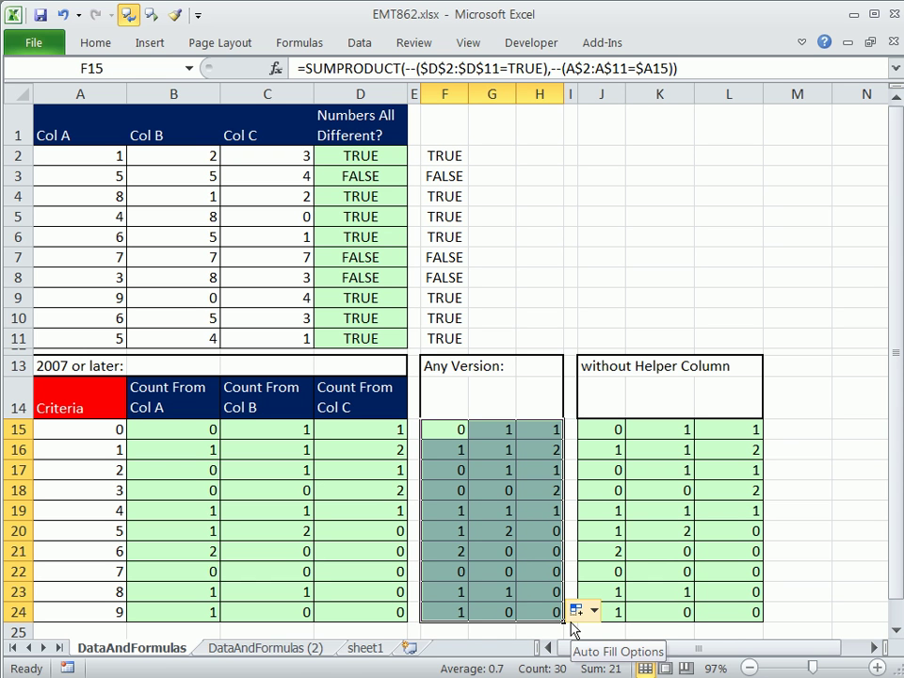
double_click(175, 428)
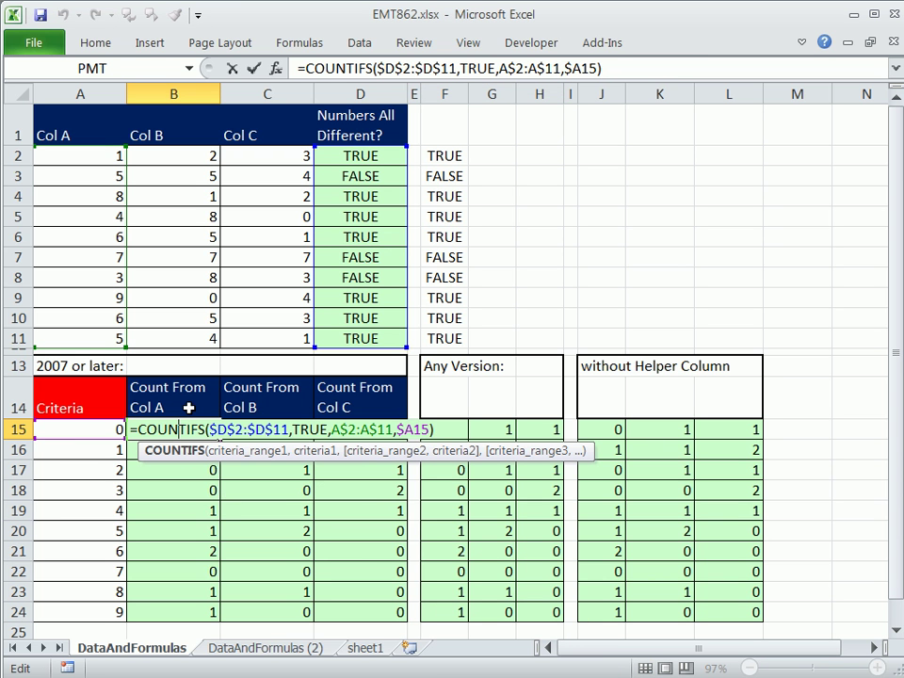
key(Escape)
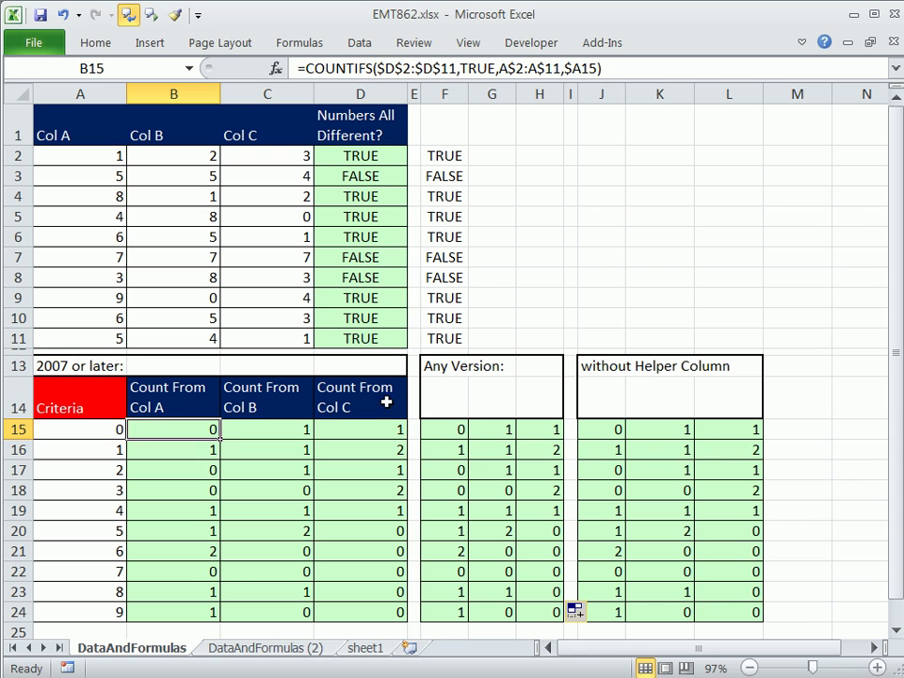
double_click(443, 429)
key(Escape)
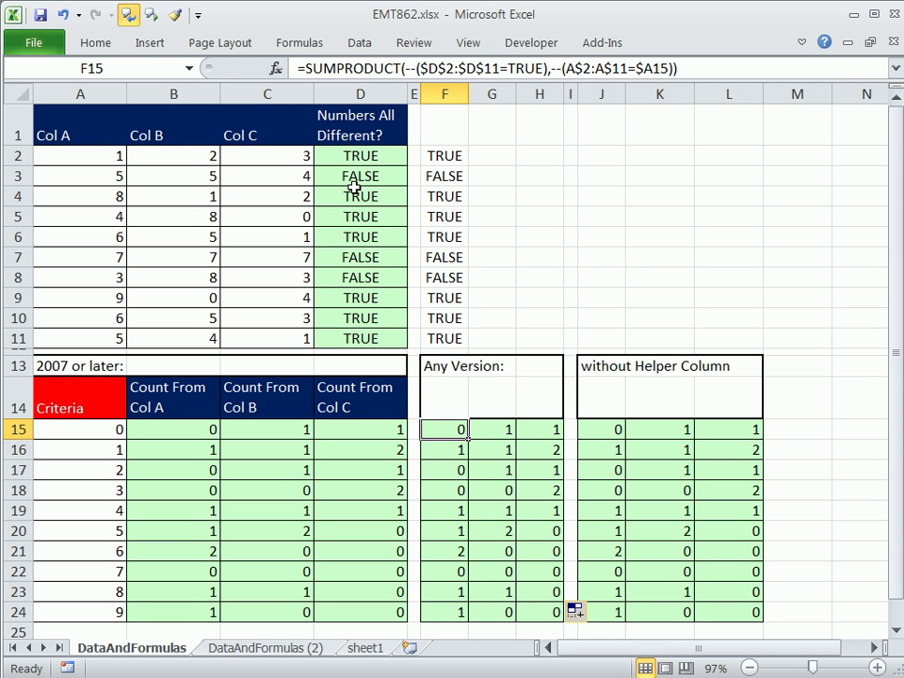
Review D2's AND test, J15's helper-free SUMPRODUCT arguments, and B15's COUNTIFS formula.
double_click(345, 153)
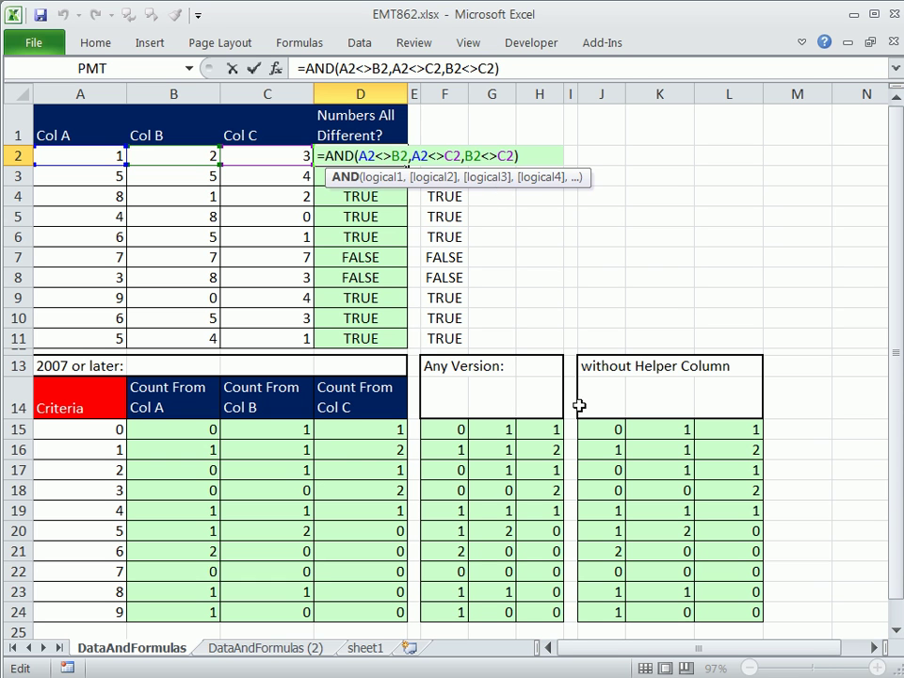
key(Escape)
double_click(610, 429)
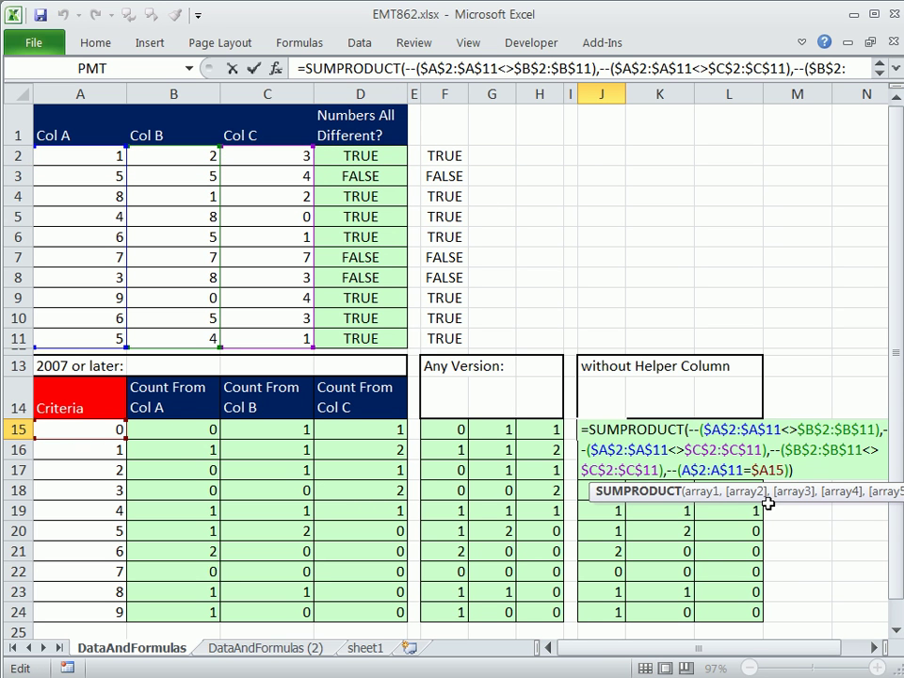
key(Left)
key(Left)
key(Left)
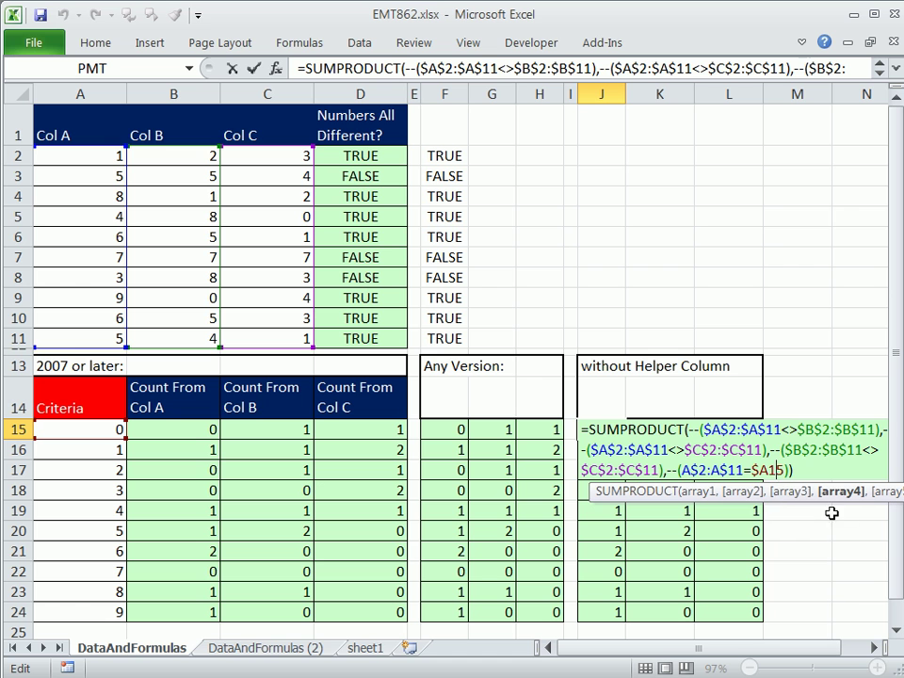
click(736, 429)
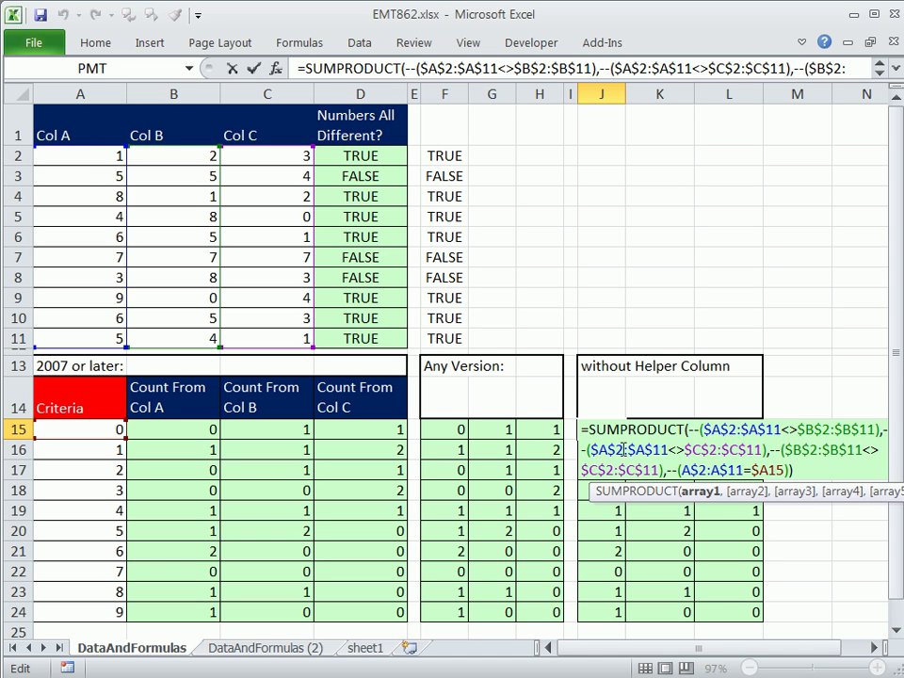
click(625, 450)
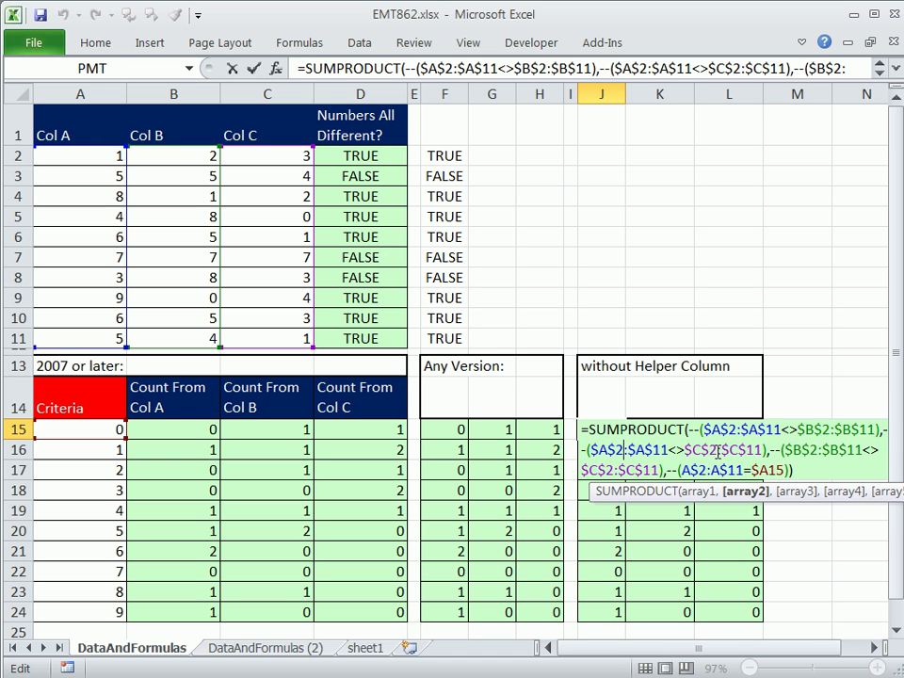
key(ctrl+Return)
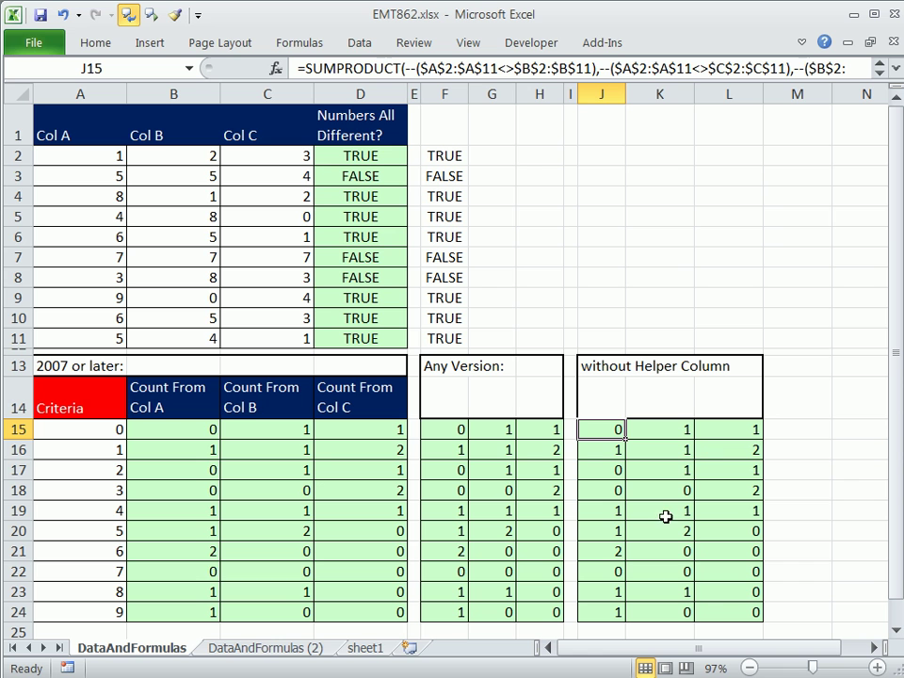
double_click(206, 431)
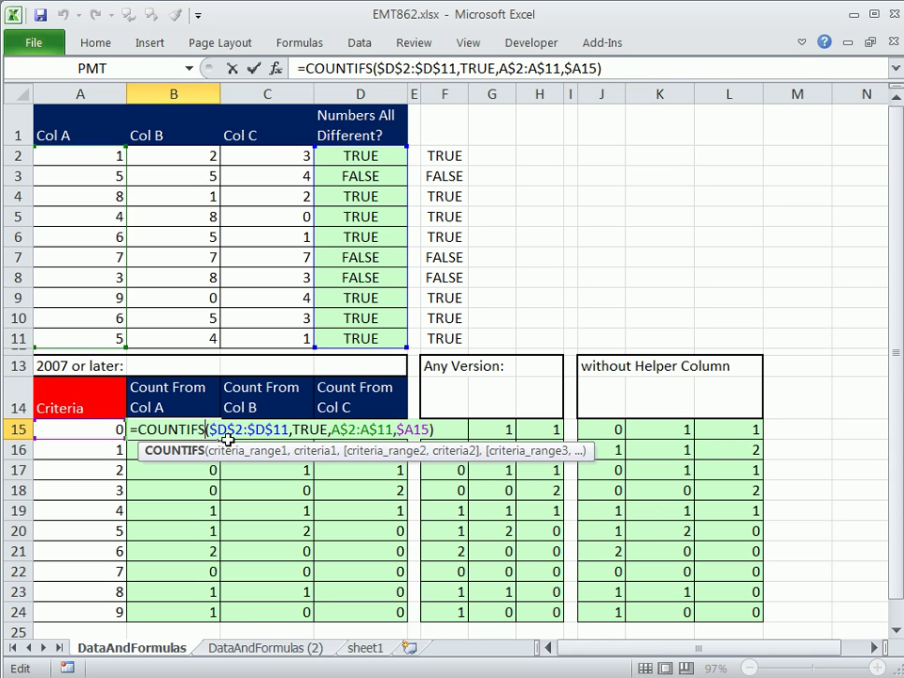